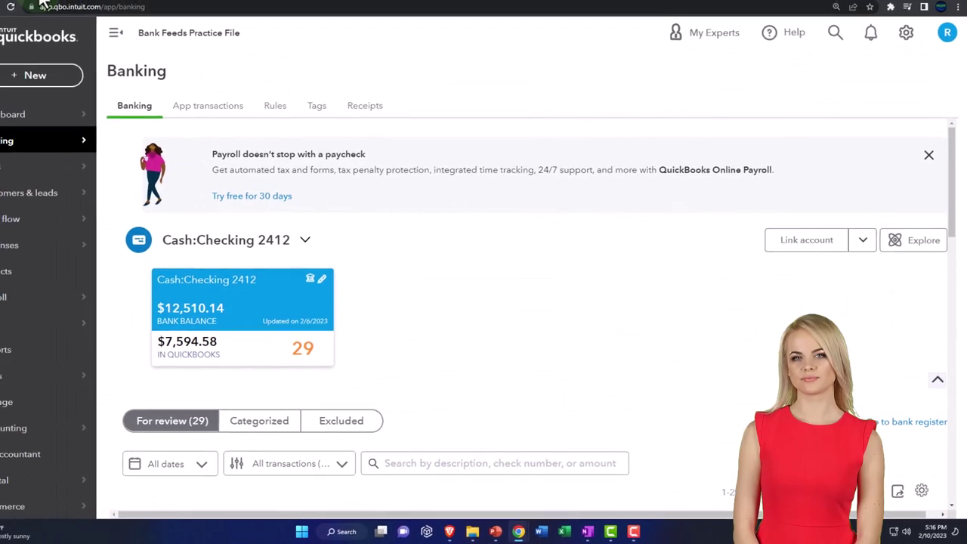
Start a new customer invoice
{"action": "left_click", "coordinate": [116, 33]}
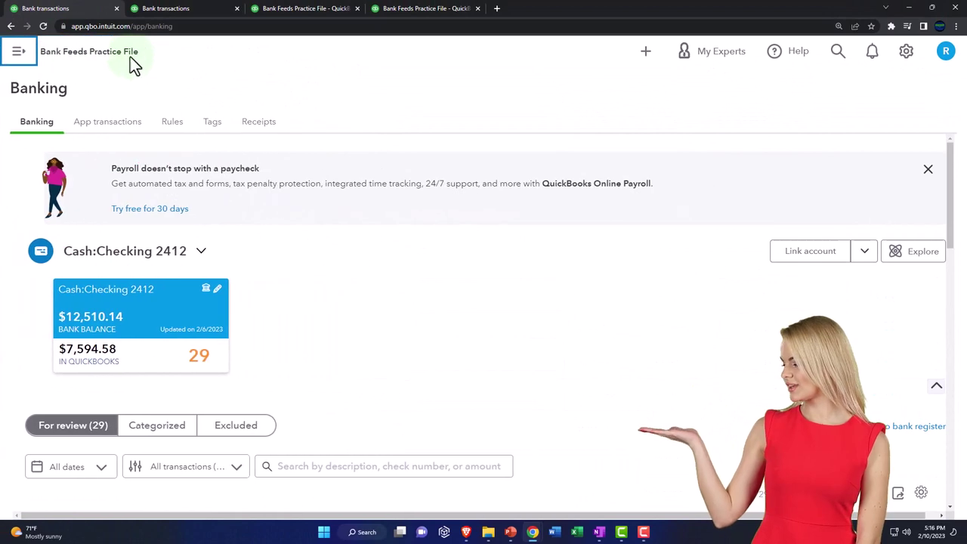
{"action": "left_click", "coordinate": [17, 52]}
{"action": "left_click", "coordinate": [49, 94]}
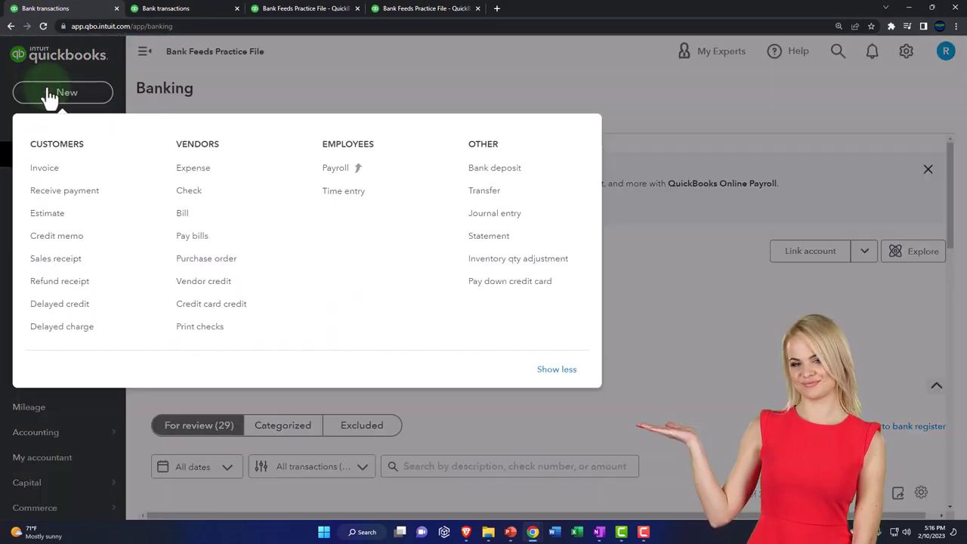
{"action": "left_click", "coordinate": [55, 180]}
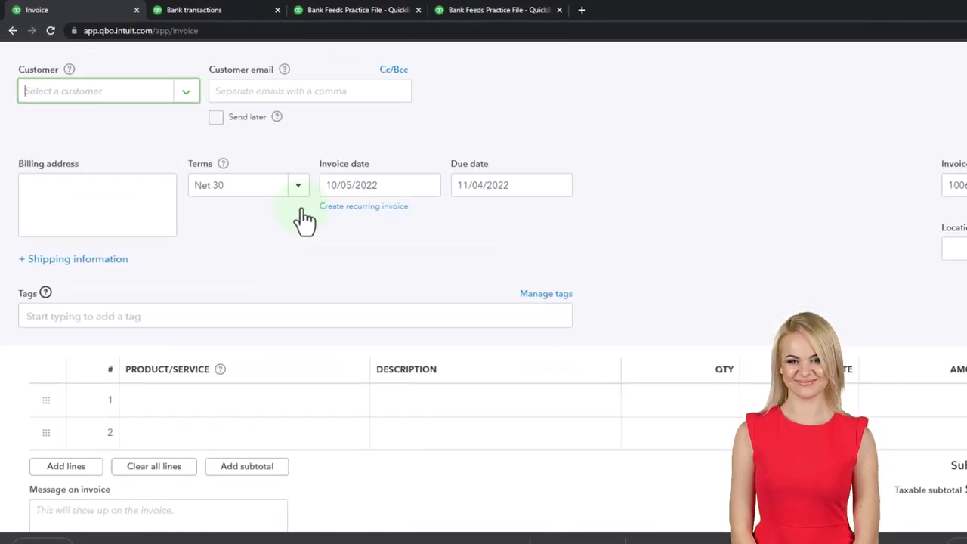
Add Customer 6 to the invoice as a new customer, using Customer 6 as both company name and display name
{"action": "left_click", "coordinate": [131, 97]}
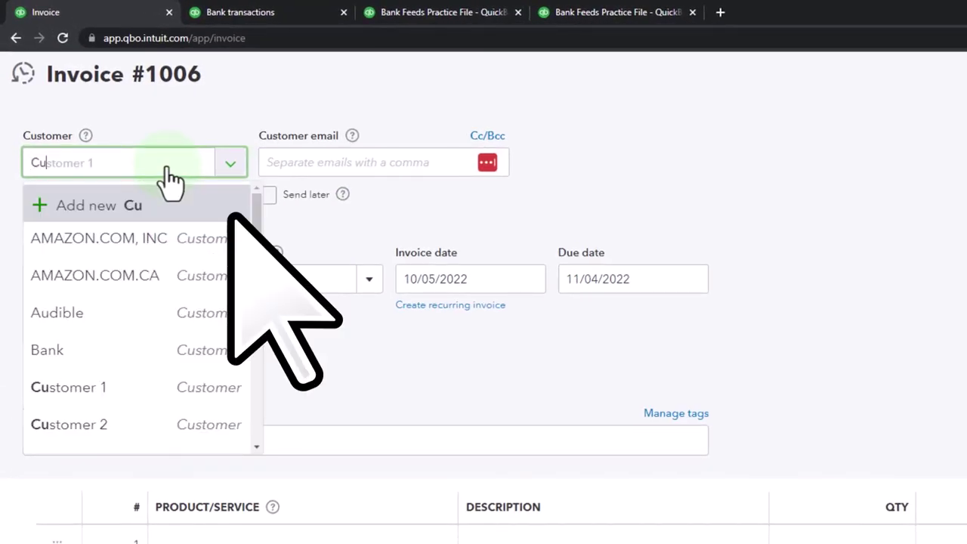
{"action": "type", "text": "Custer"}
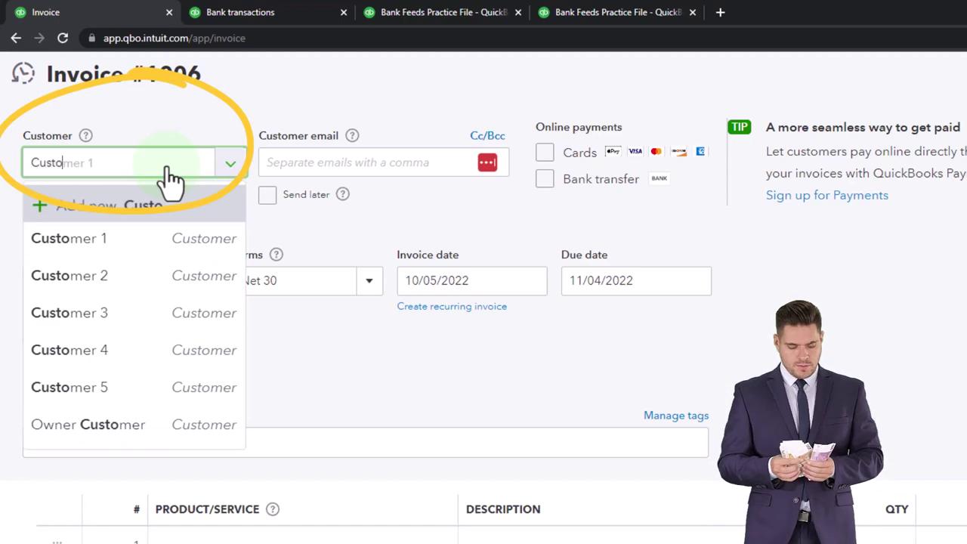
{"action": "type", "text": "r"}
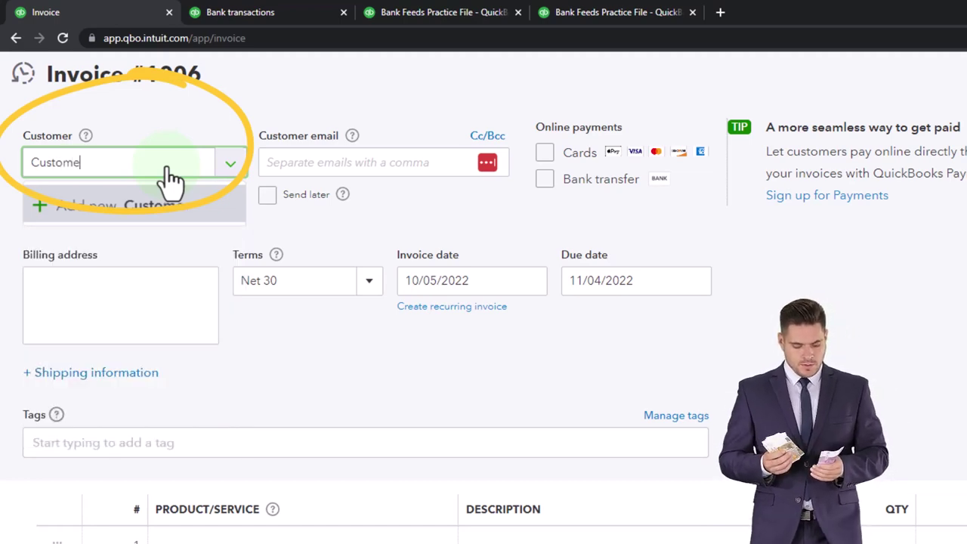
{"action": "type", "text": "r 6"}
{"action": "key", "text": "Return"}
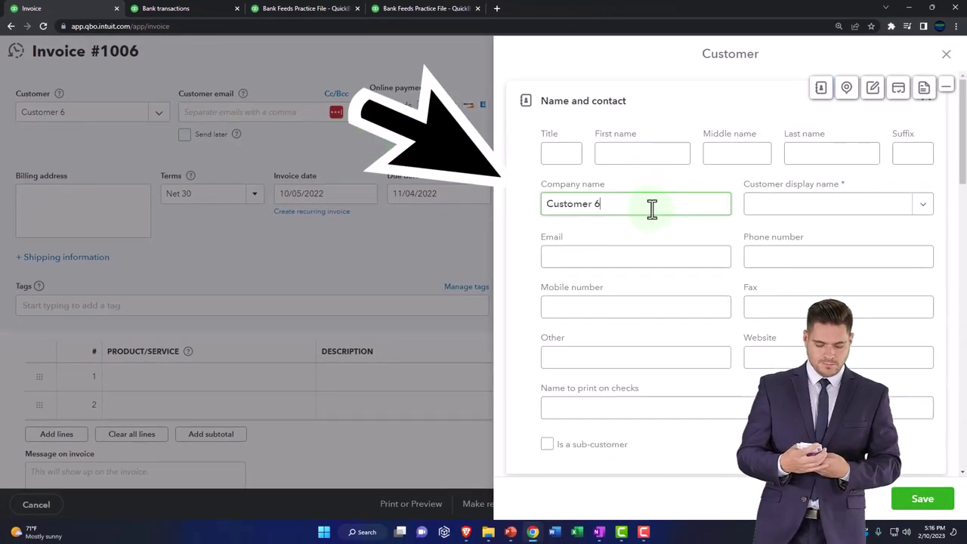
{"action": "left_click_drag", "start_coordinate": [651, 209], "coordinate": [545, 200]}
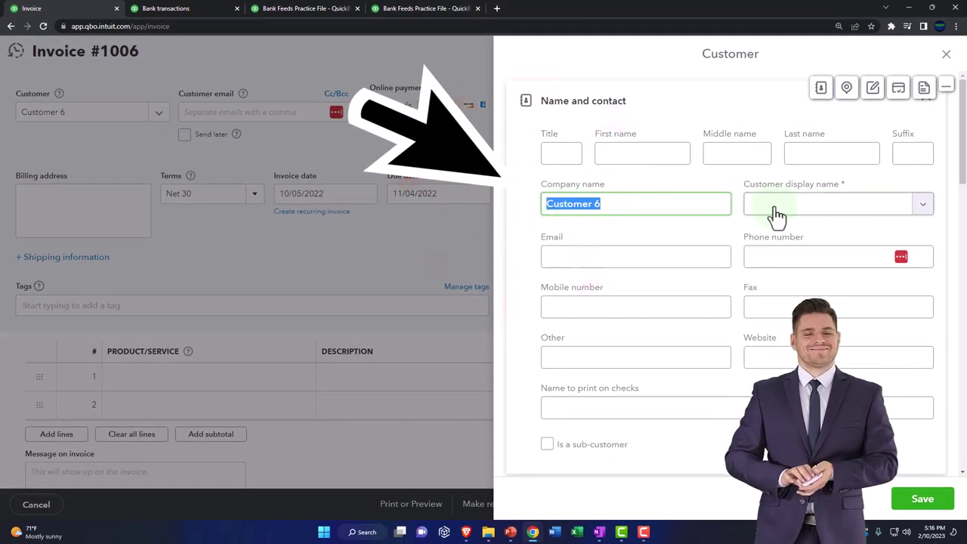
{"action": "left_click", "coordinate": [812, 211]}
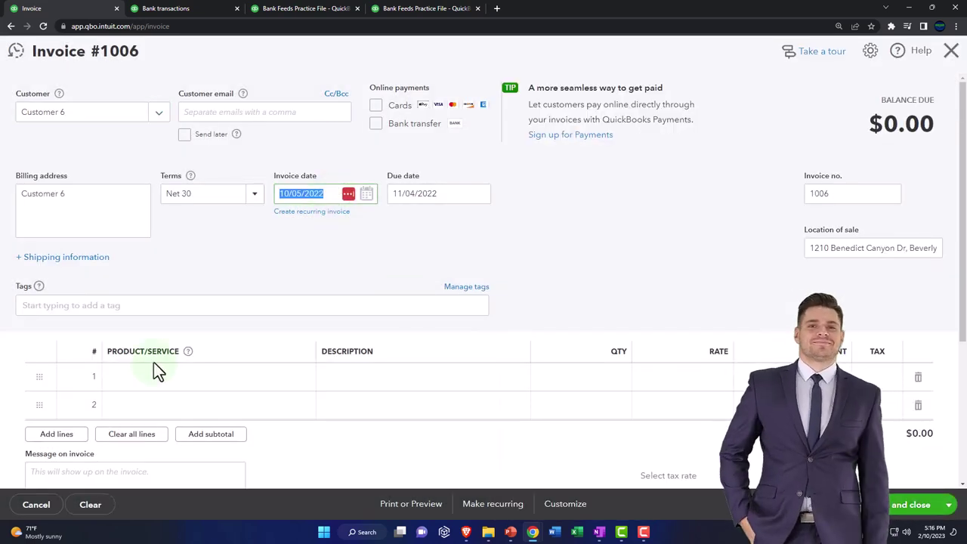
Date the invoice 10/10/2022 and add a first line for the Hours service at a rate of 50
{"action": "type", "text": "1010"}
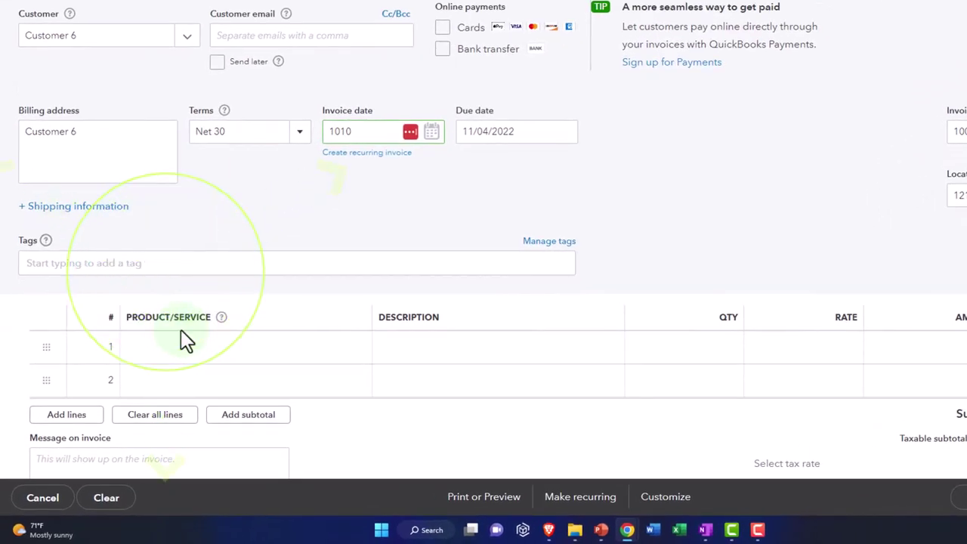
{"action": "type", "text": "22"}
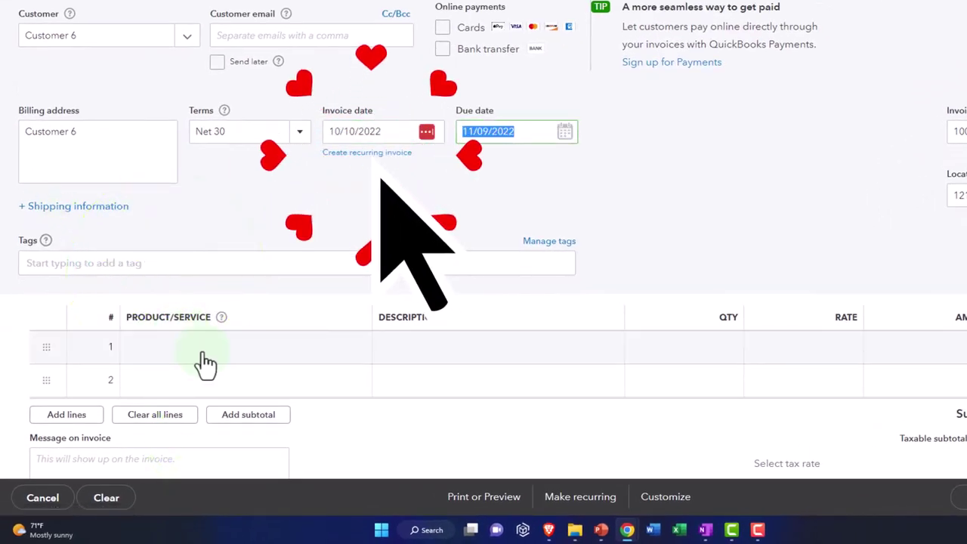
{"action": "scroll", "coordinate": [204, 363], "scroll_direction": "down", "scroll_amount": 1}
{"action": "left_click", "coordinate": [193, 297]}
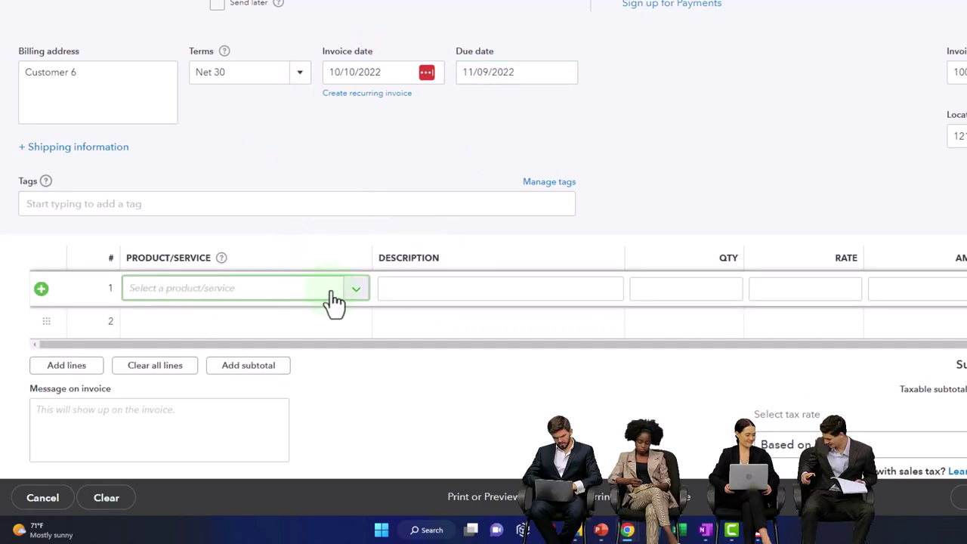
{"action": "left_click", "coordinate": [357, 291]}
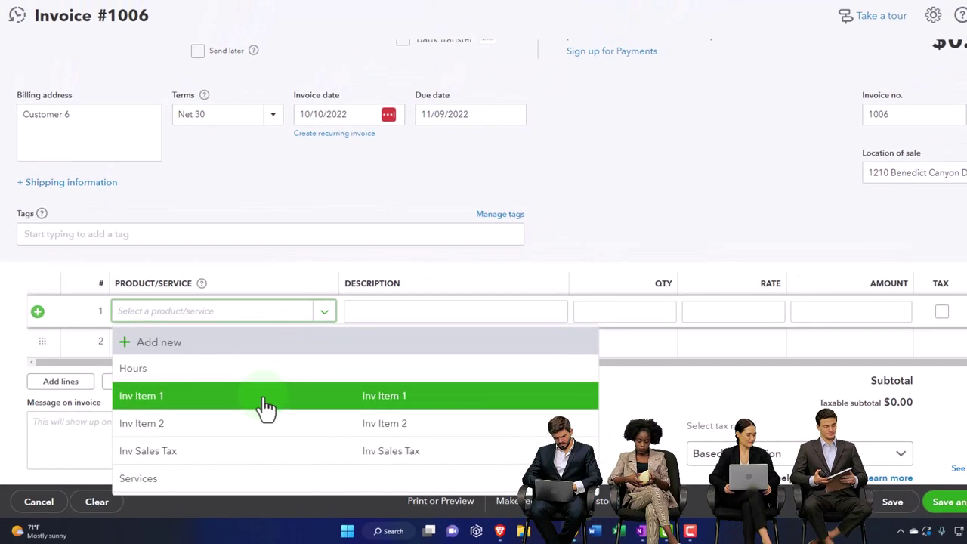
{"action": "left_click", "coordinate": [253, 370]}
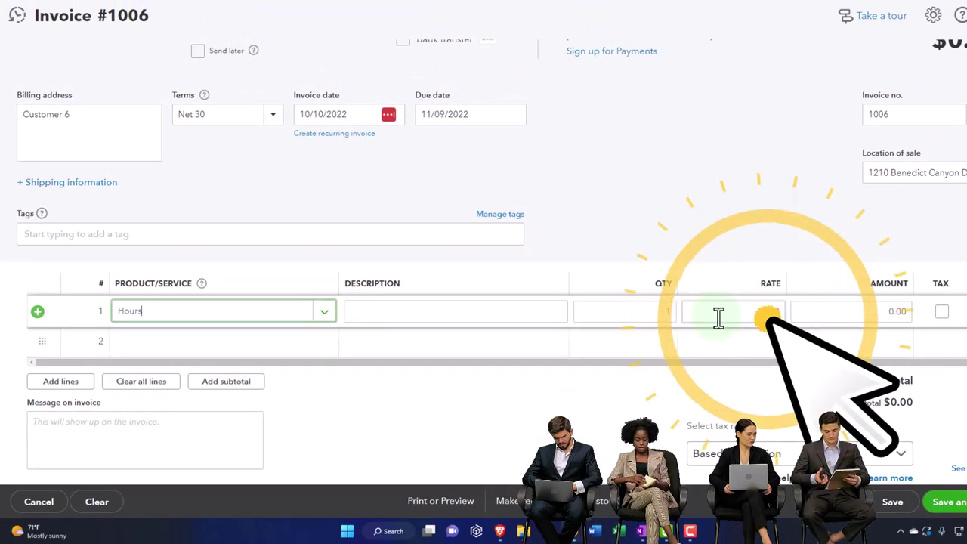
{"action": "left_click", "coordinate": [772, 310]}
{"action": "type", "text": "50"}
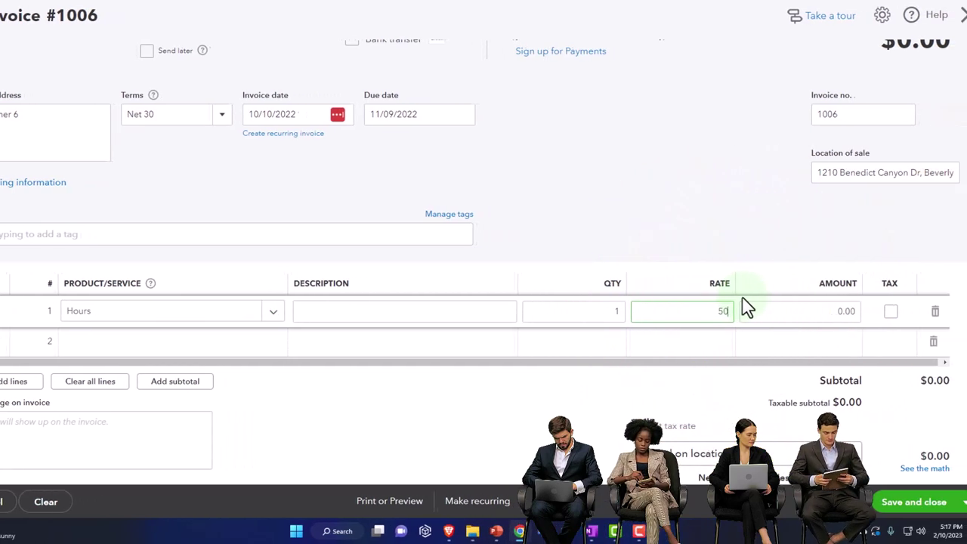
{"action": "key", "text": "Tab"}
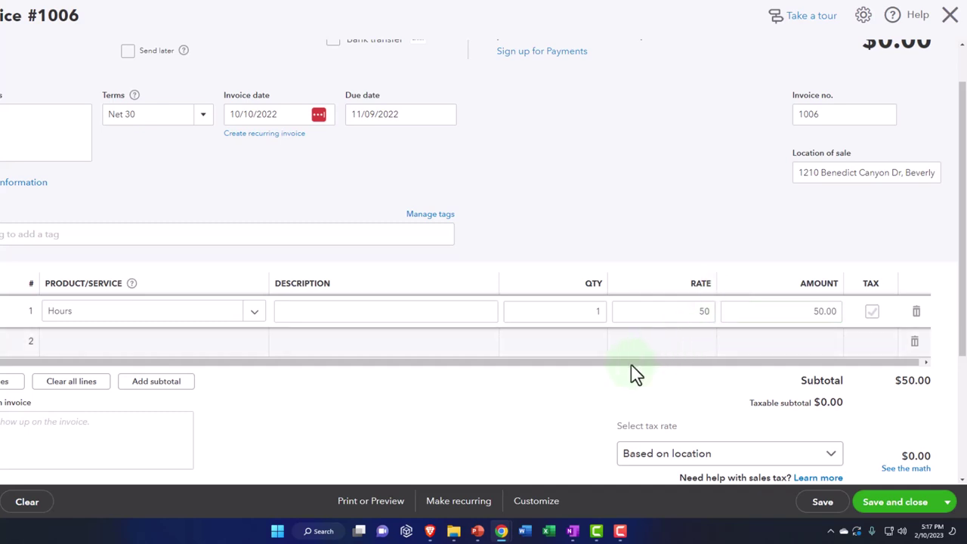
{"action": "left_click", "coordinate": [581, 389]}
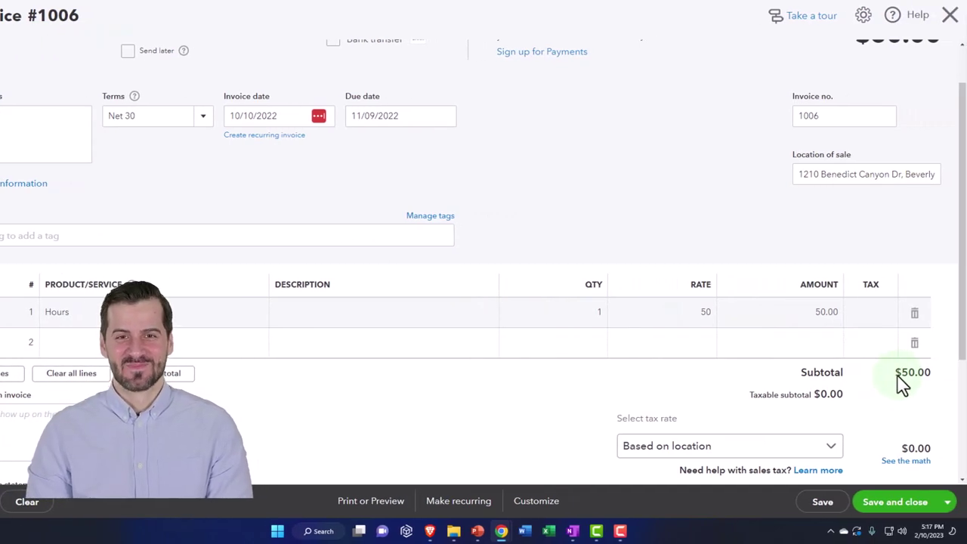
Save the Customer 6 invoice and start another new invoice
{"action": "scroll", "coordinate": [453, 350], "scroll_direction": "up", "scroll_amount": 2}
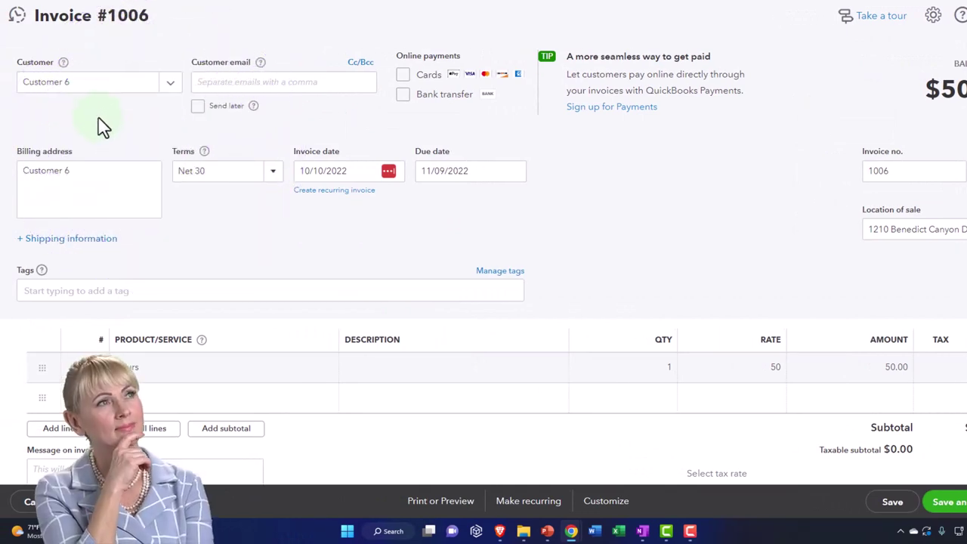
{"action": "scroll", "coordinate": [828, 355], "scroll_direction": "down", "scroll_amount": 1}
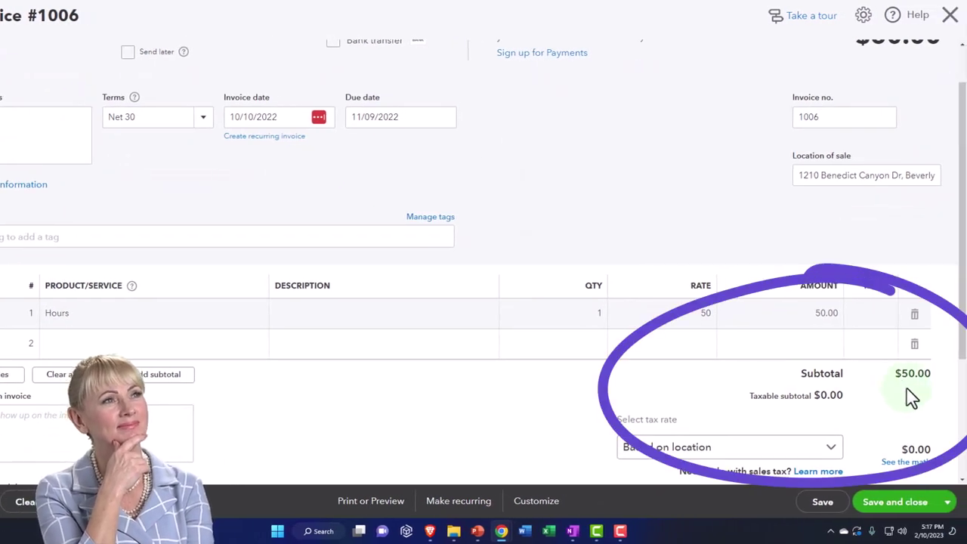
{"action": "left_click", "coordinate": [948, 505]}
{"action": "left_click", "coordinate": [858, 435]}
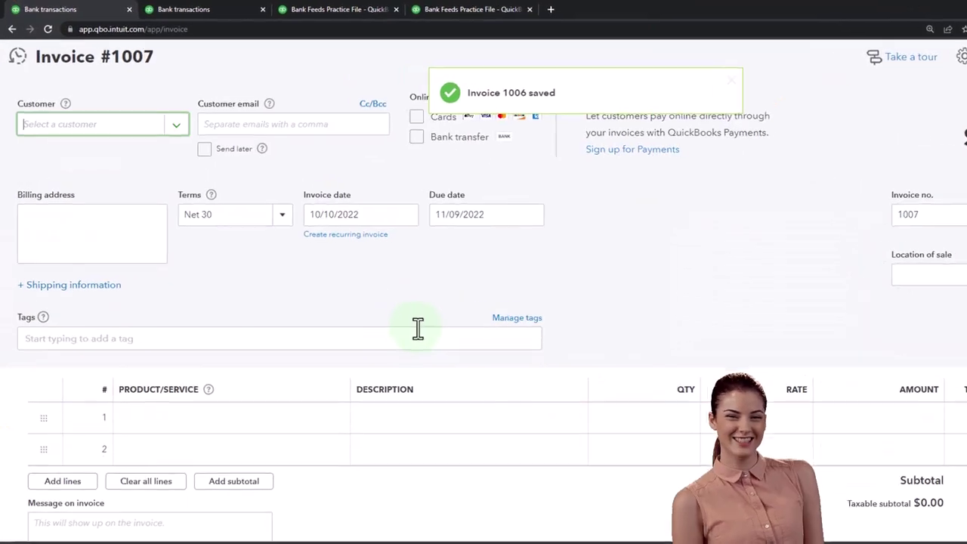
Add Customer 7 to the invoice as a new customer, with Customer 7 as company and display name, and save the record
{"action": "left_click", "coordinate": [89, 130]}
{"action": "type", "text": "Costomr"}
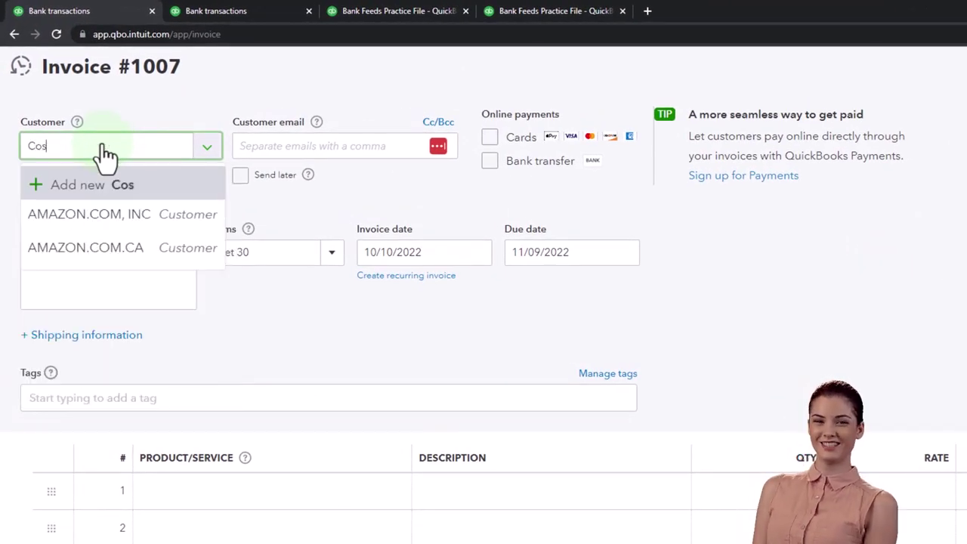
{"action": "key", "text": "BackSpace"}
{"action": "key", "text": "BackSpace"}
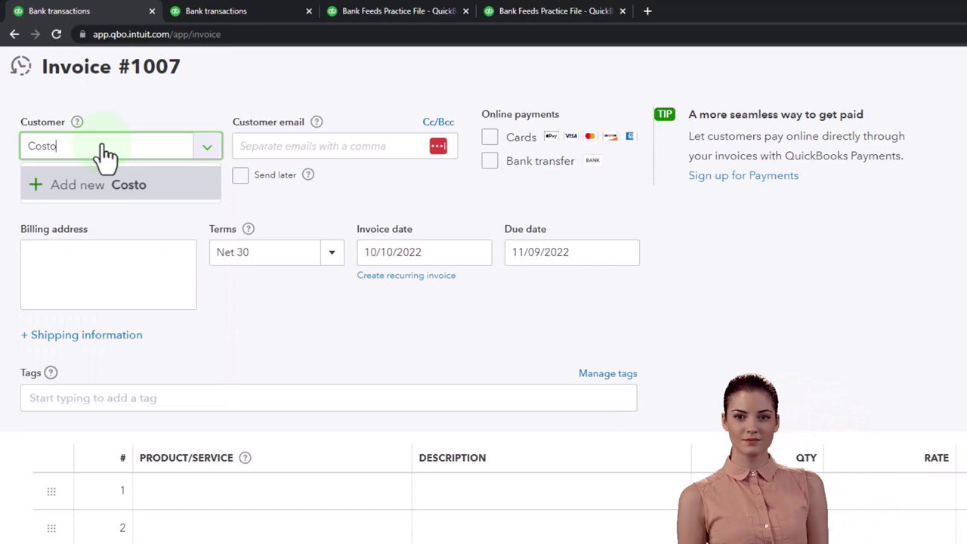
{"action": "type", "text": "omer"}
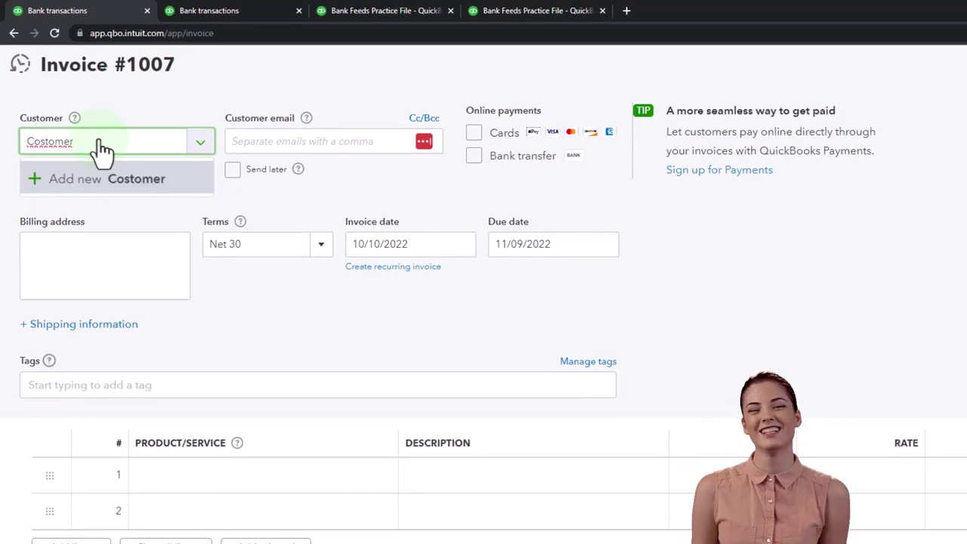
{"action": "right_click", "coordinate": [57, 129]}
{"action": "left_click", "coordinate": [72, 137]}
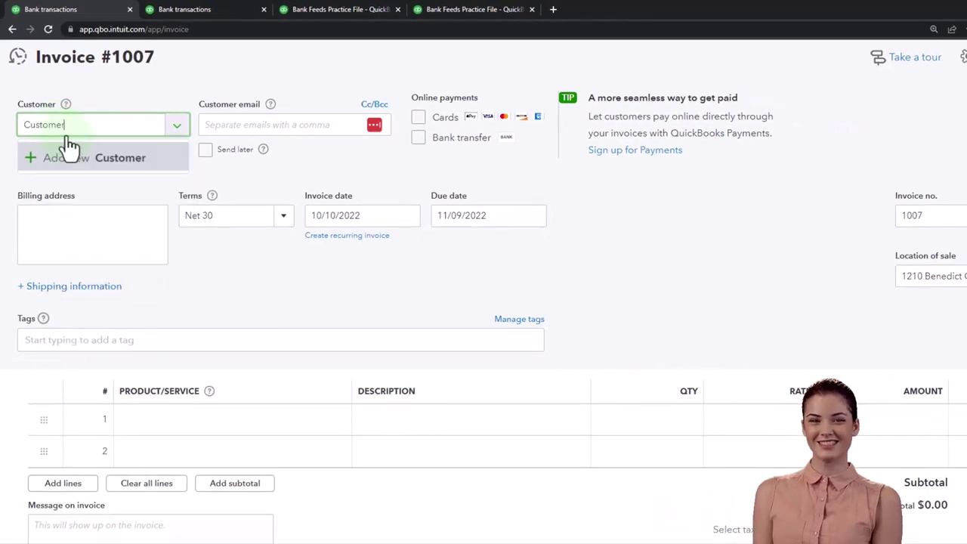
{"action": "double_click", "coordinate": [85, 132]}
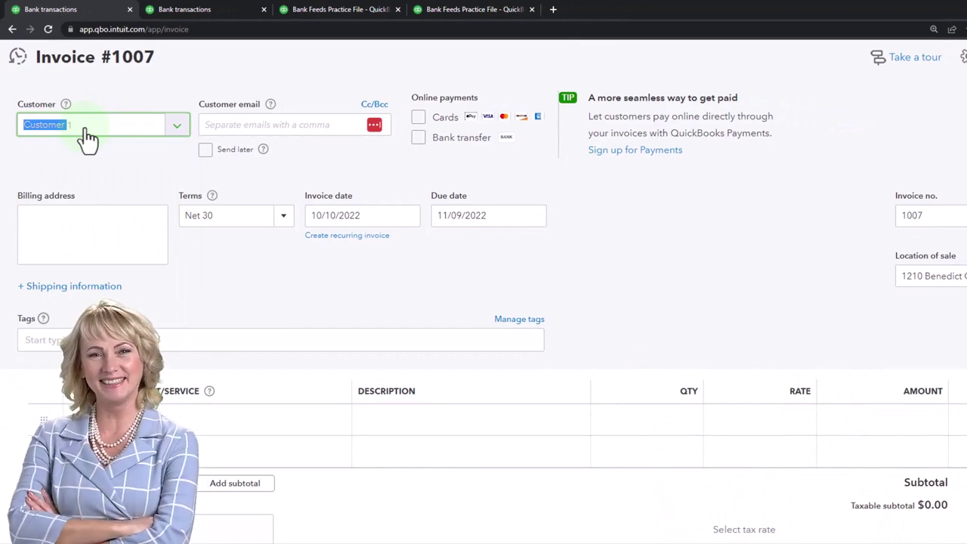
{"action": "type", "text": "7"}
{"action": "key", "text": "Return"}
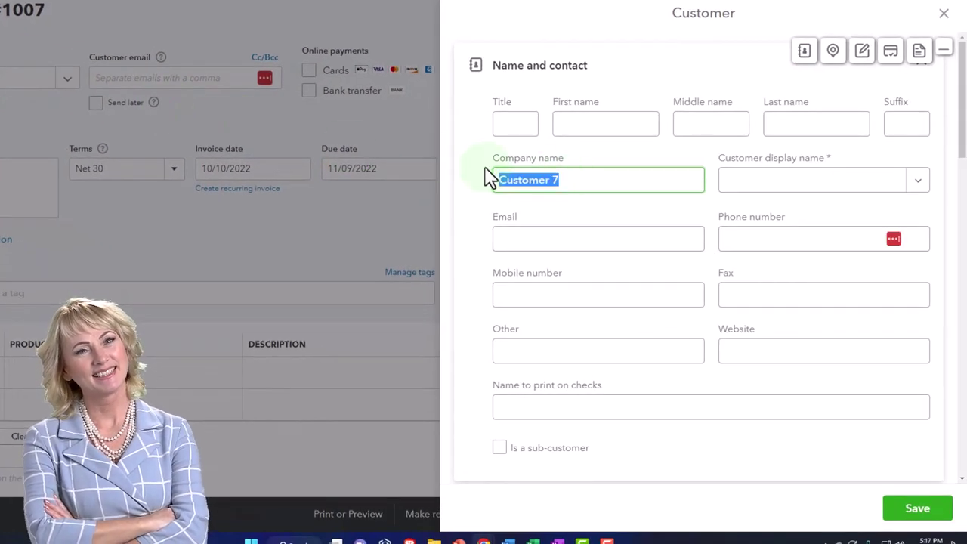
{"action": "left_click", "coordinate": [760, 185]}
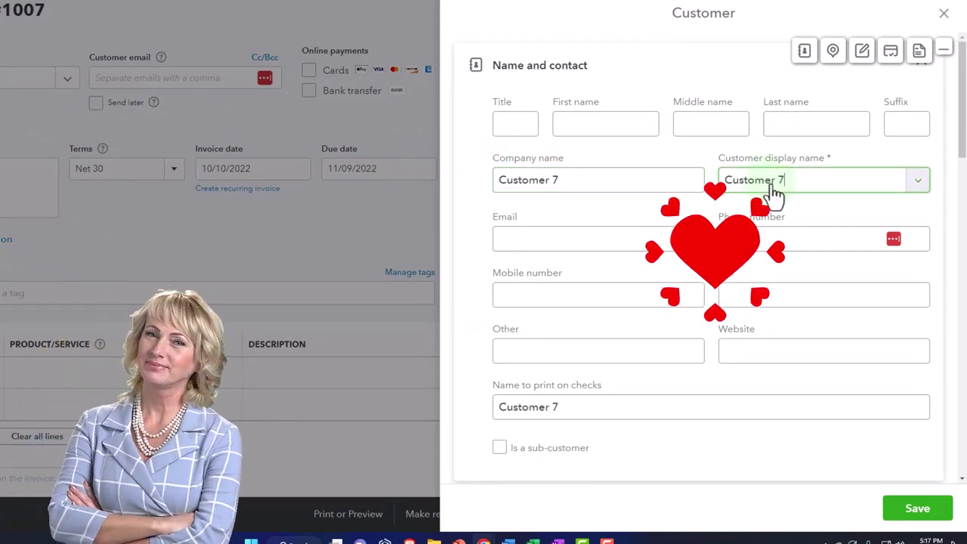
{"action": "left_click", "coordinate": [917, 508]}
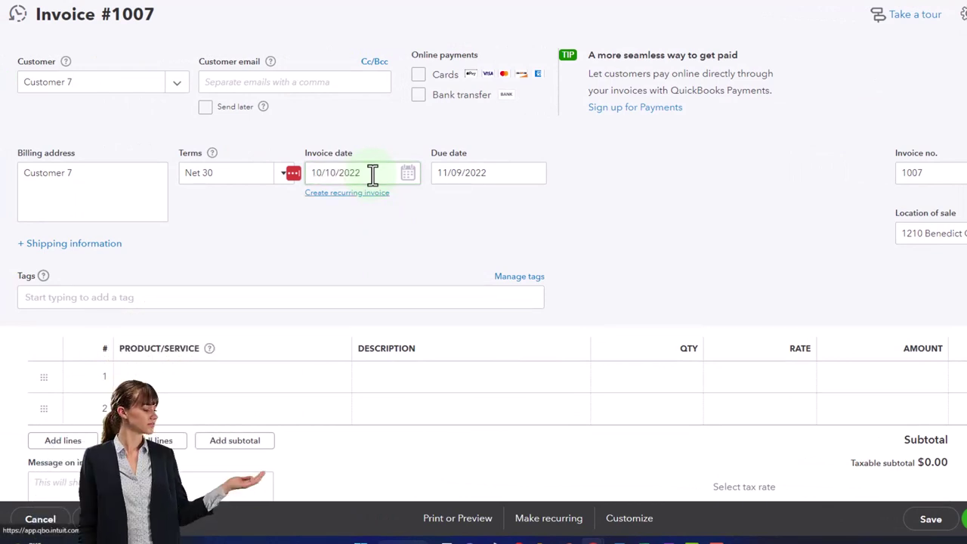
Add a line for the Hours service at a rate of 100, and save and close the invoice
{"action": "left_click", "coordinate": [244, 381]}
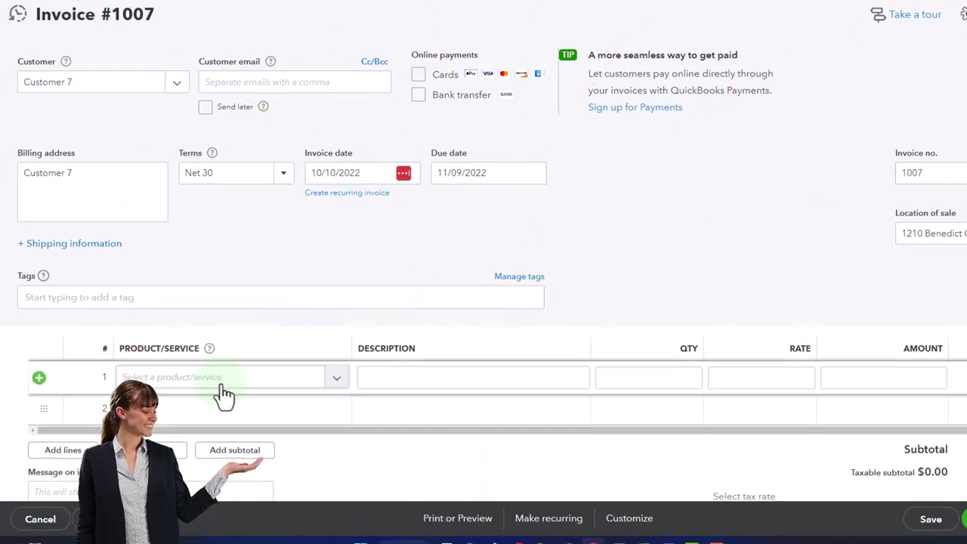
{"action": "left_click", "coordinate": [334, 382]}
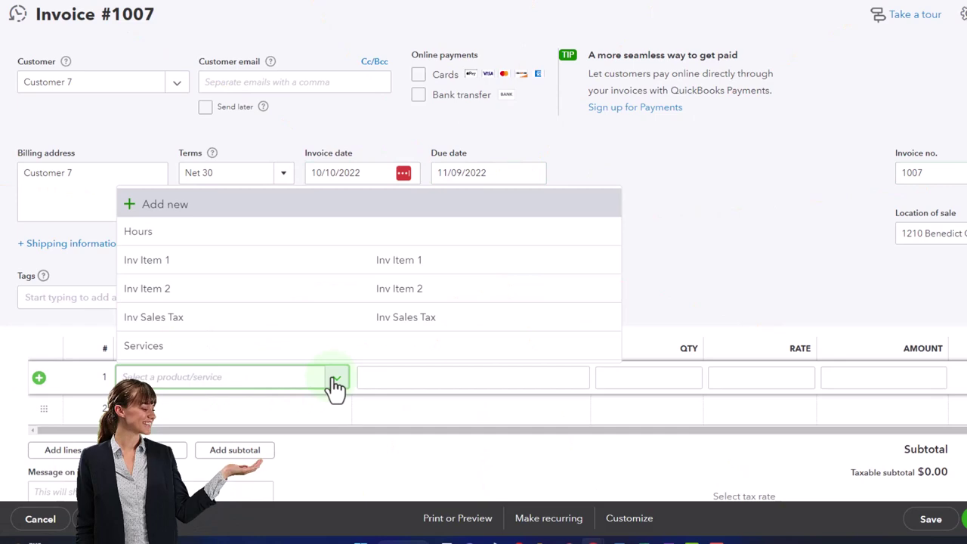
{"action": "left_click", "coordinate": [193, 235]}
{"action": "left_click", "coordinate": [757, 381]}
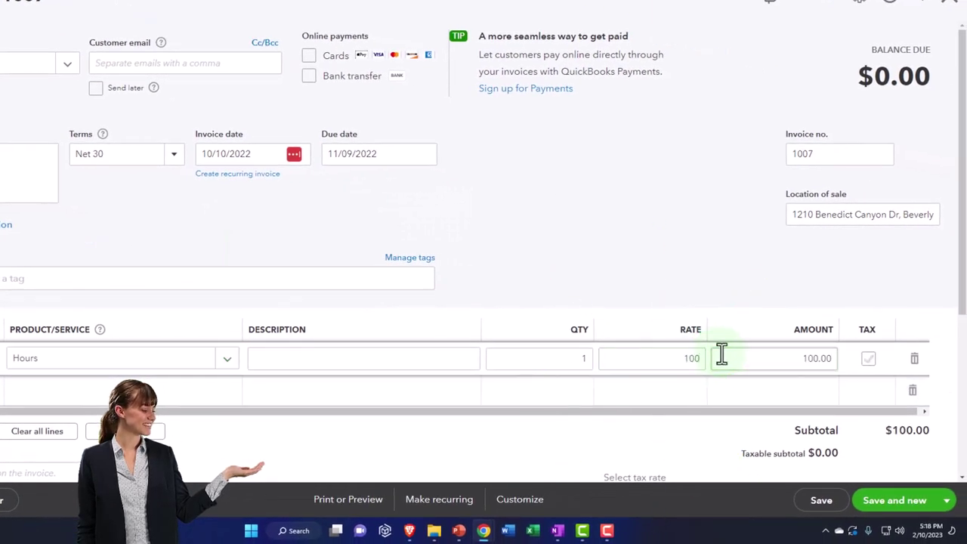
{"action": "key", "text": "Tab"}
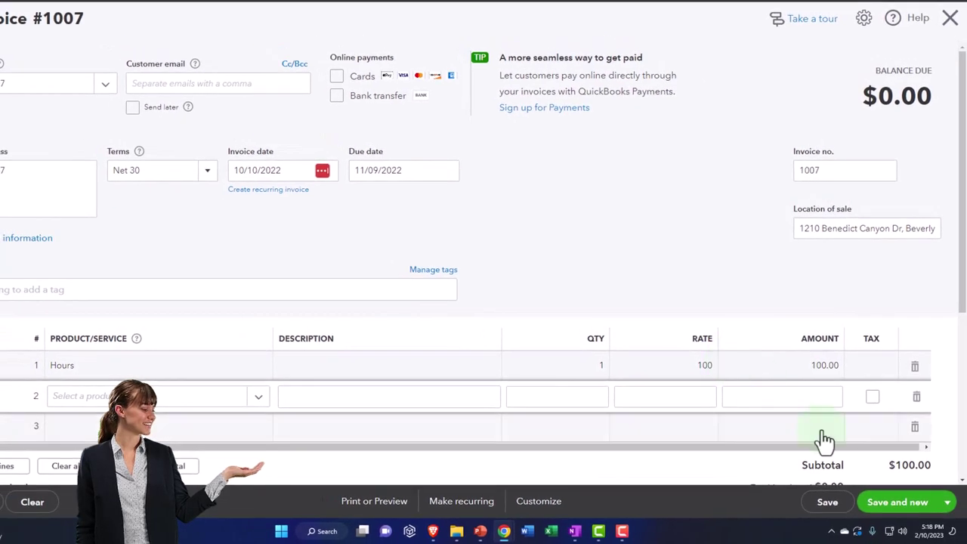
{"action": "left_click", "coordinate": [946, 504]}
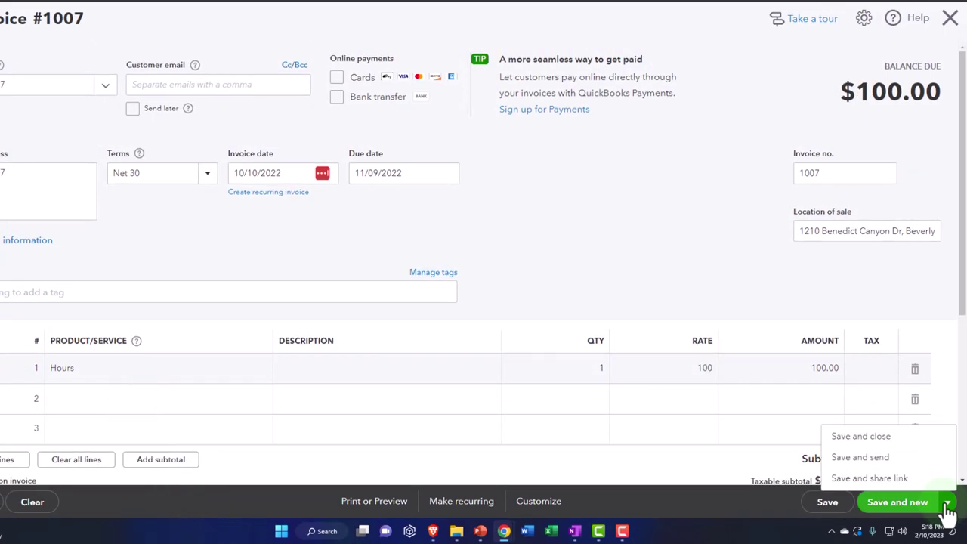
{"action": "left_click", "coordinate": [893, 444]}
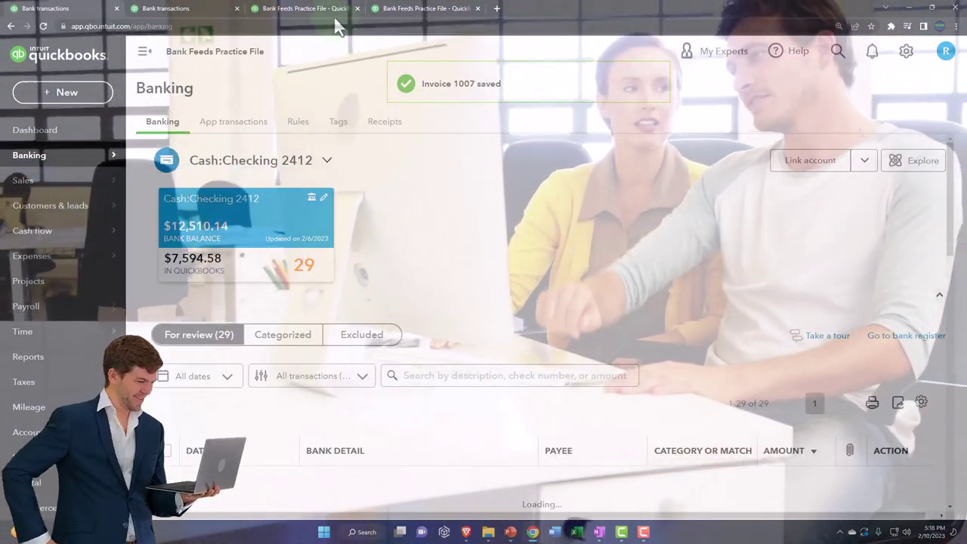
Examine the Accounts Receivable transactions behind the 2022 balance sheet for the new customer invoices, and return to the report summary
{"action": "left_click", "coordinate": [314, 9]}
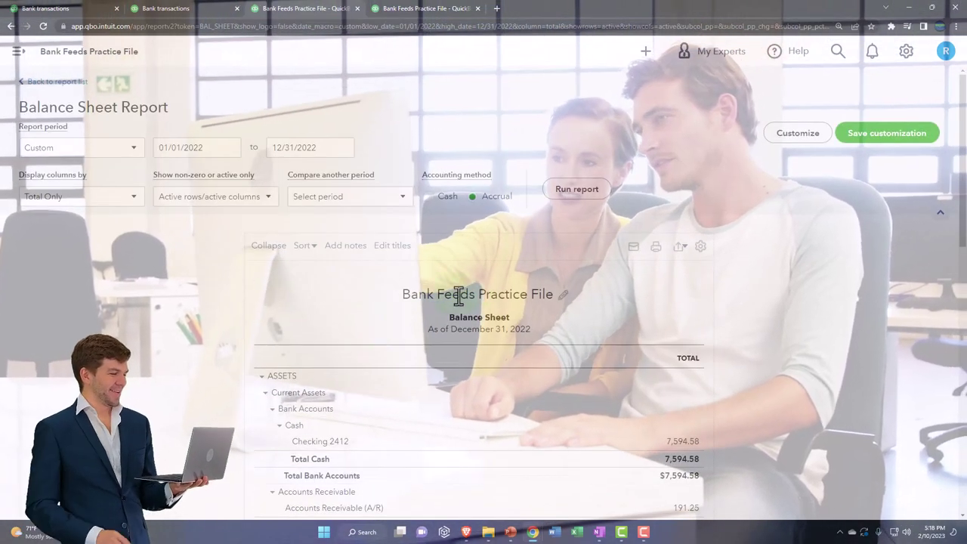
{"action": "scroll", "coordinate": [620, 335], "scroll_direction": "down", "scroll_amount": 3}
{"action": "key", "text": "ctrl+plus"}
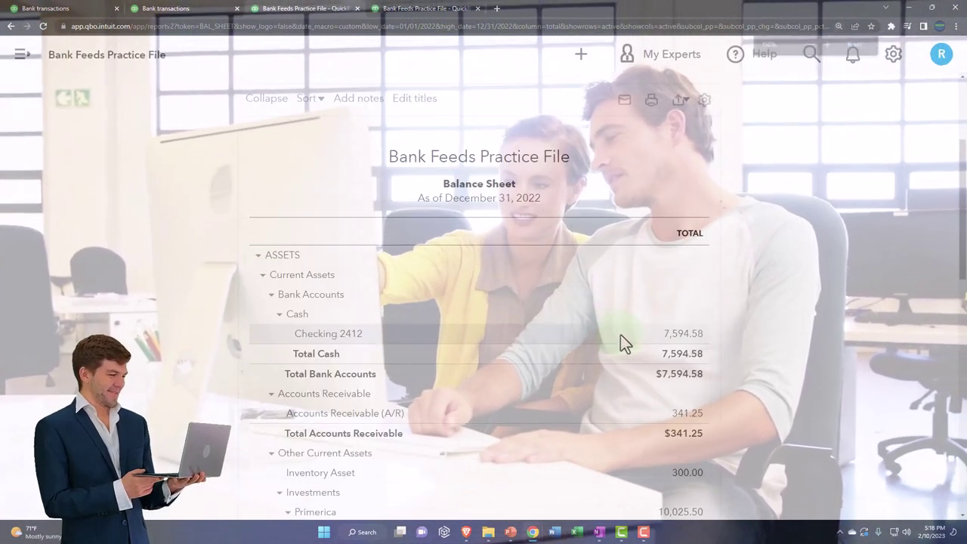
{"action": "scroll", "coordinate": [620, 335], "scroll_direction": "down", "scroll_amount": 2}
{"action": "left_click", "coordinate": [672, 326]}
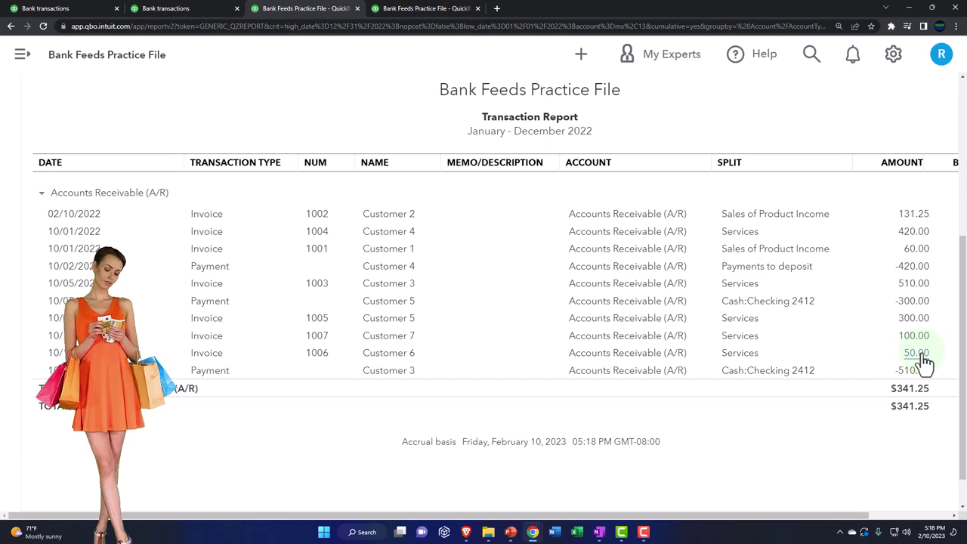
{"action": "scroll", "coordinate": [302, 348], "scroll_direction": "up", "scroll_amount": 4}
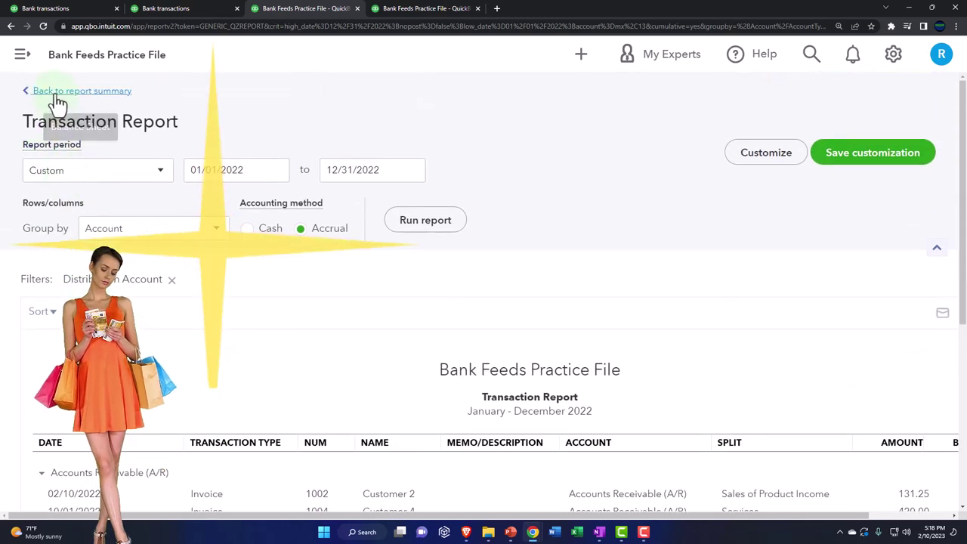
{"action": "left_click", "coordinate": [59, 102]}
Refresh the 2022 Profit and Loss report, examine the transactions behind Services income, and return to the report summary
{"action": "left_click", "coordinate": [380, 13]}
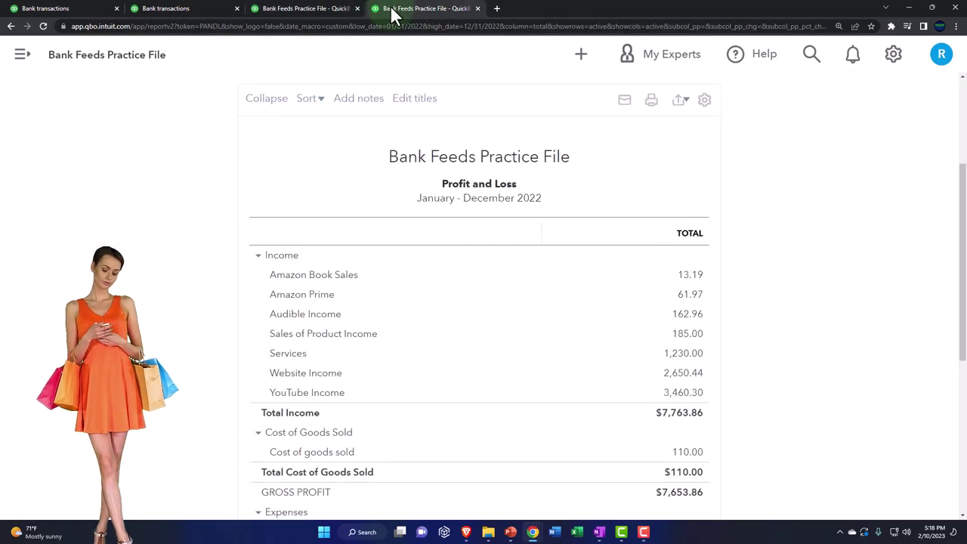
{"action": "scroll", "coordinate": [421, 272], "scroll_direction": "up", "scroll_amount": 2}
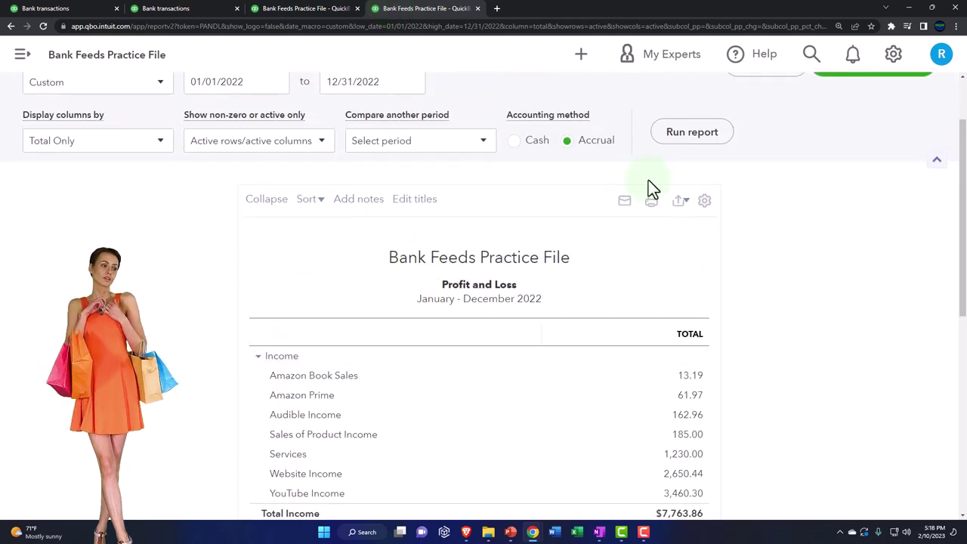
{"action": "scroll", "coordinate": [674, 270], "scroll_direction": "down", "scroll_amount": 2}
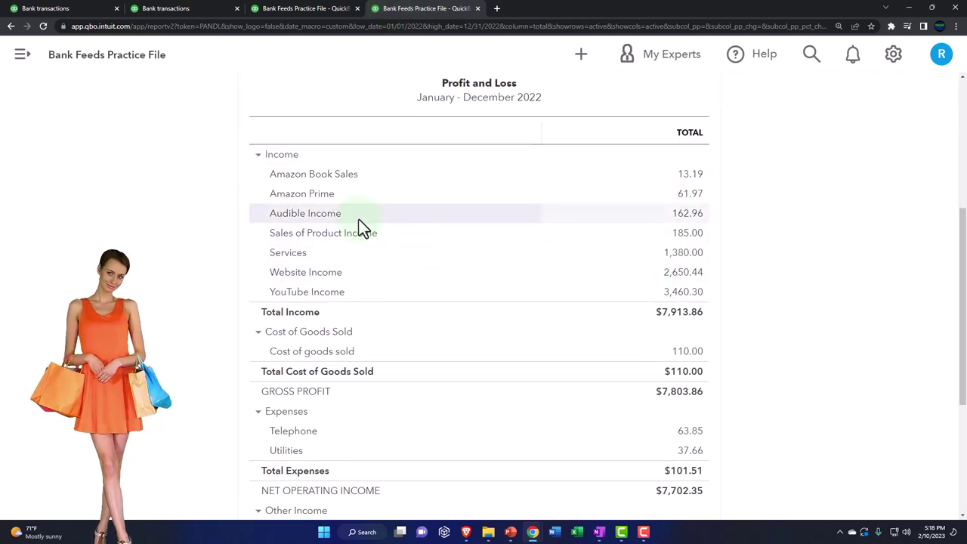
{"action": "left_click", "coordinate": [673, 261]}
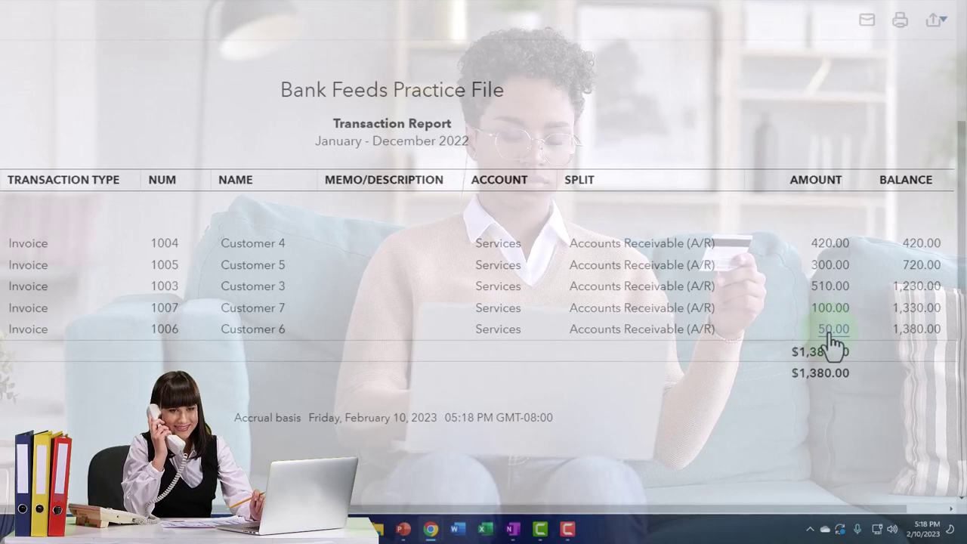
{"action": "left_click", "coordinate": [832, 342]}
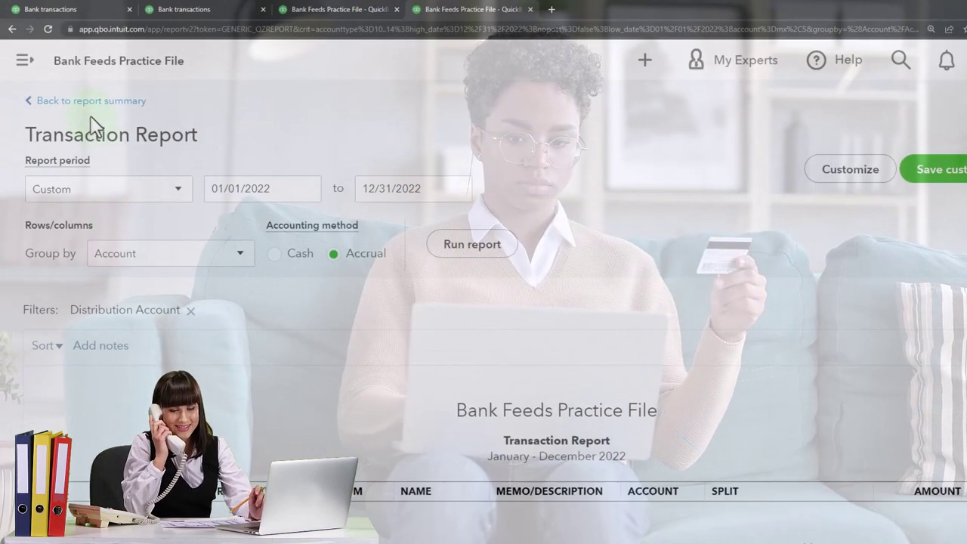
{"action": "left_click", "coordinate": [88, 100]}
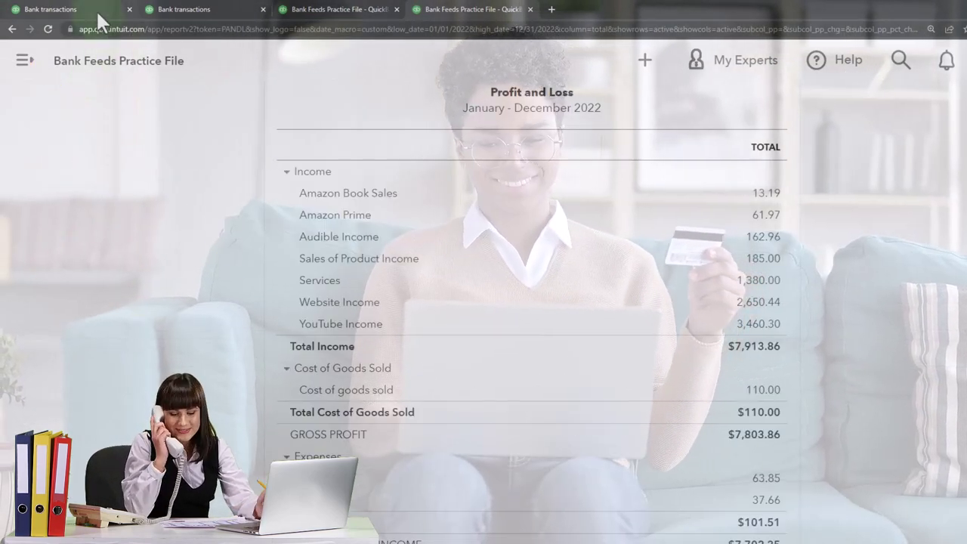
Open the customer list in the Sales area and check the open balances of Customer 6 and Customer 7
{"action": "left_click", "coordinate": [96, 9]}
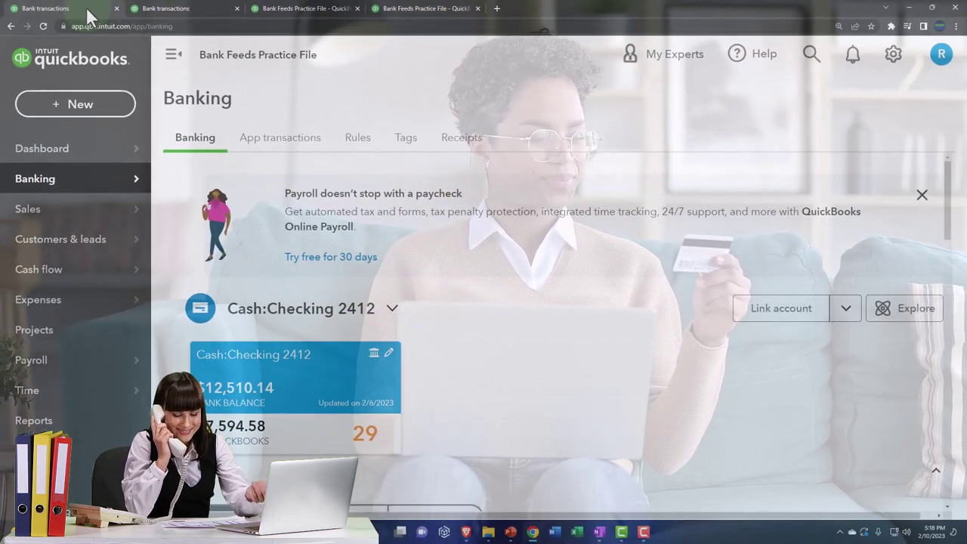
{"action": "mouse_move", "coordinate": [35, 223]}
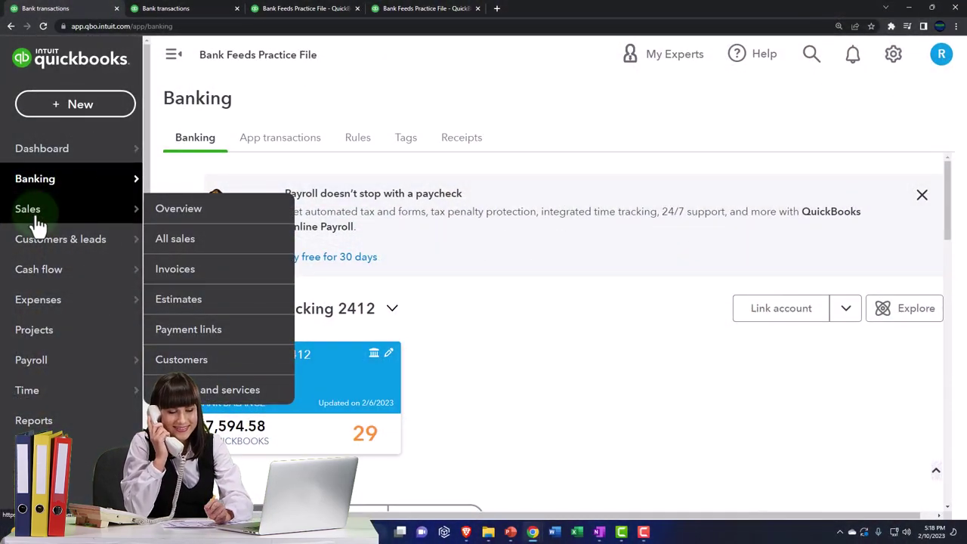
{"action": "left_click", "coordinate": [36, 222]}
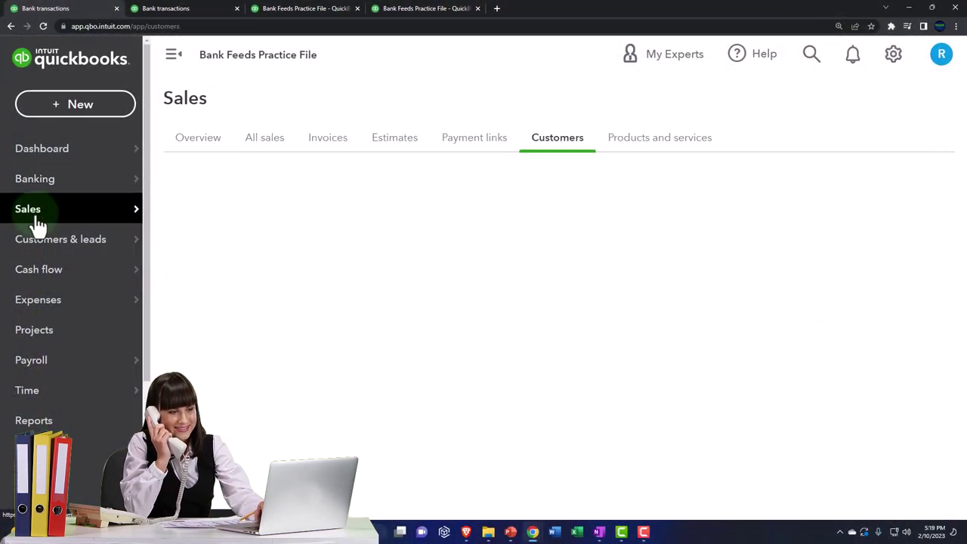
{"action": "scroll", "coordinate": [45, 234], "scroll_direction": "down", "scroll_amount": 2}
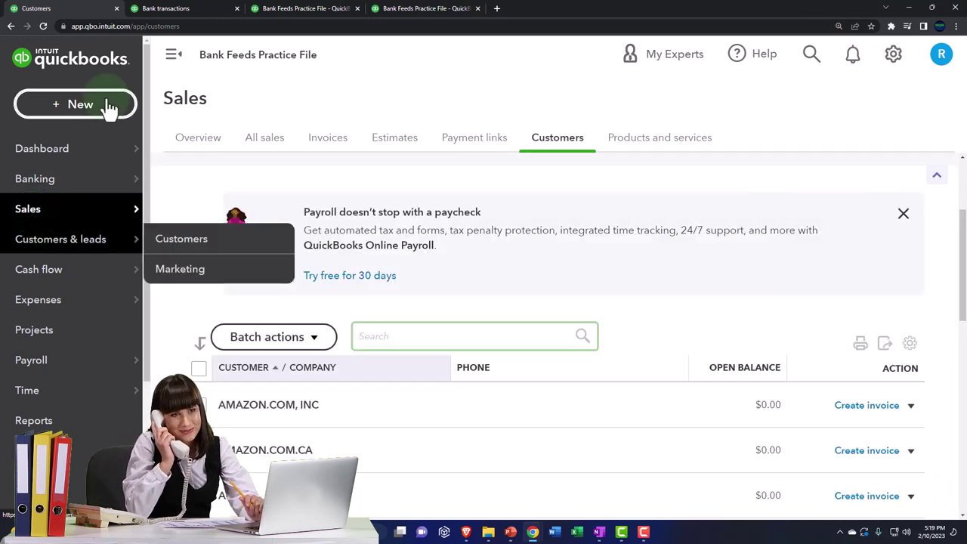
{"action": "left_click", "coordinate": [170, 59]}
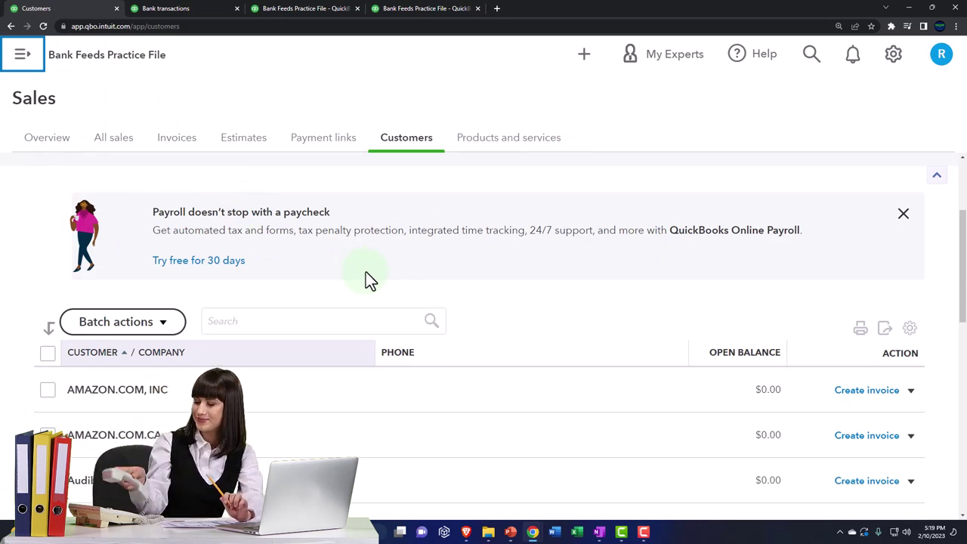
{"action": "scroll", "coordinate": [365, 278], "scroll_direction": "down", "scroll_amount": 2}
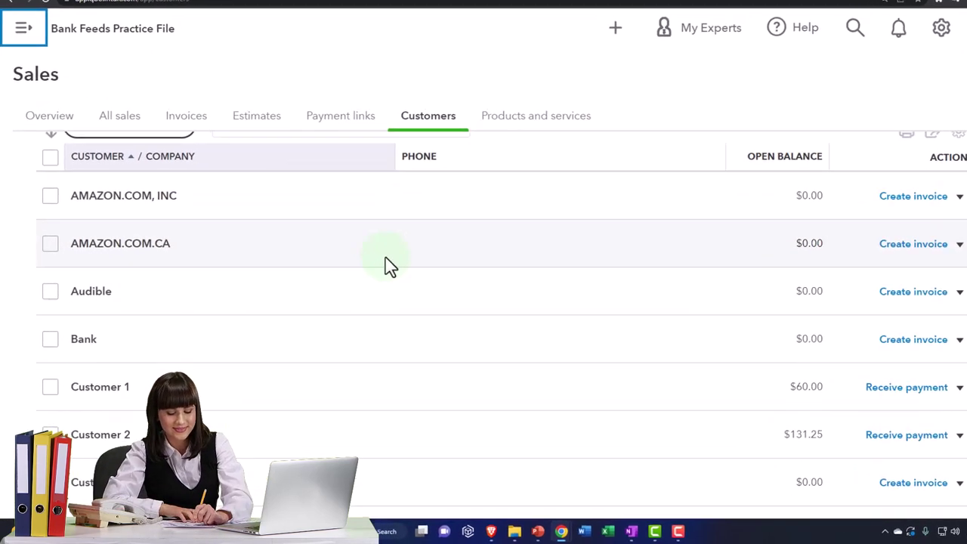
{"action": "scroll", "coordinate": [385, 260], "scroll_direction": "down", "scroll_amount": 4}
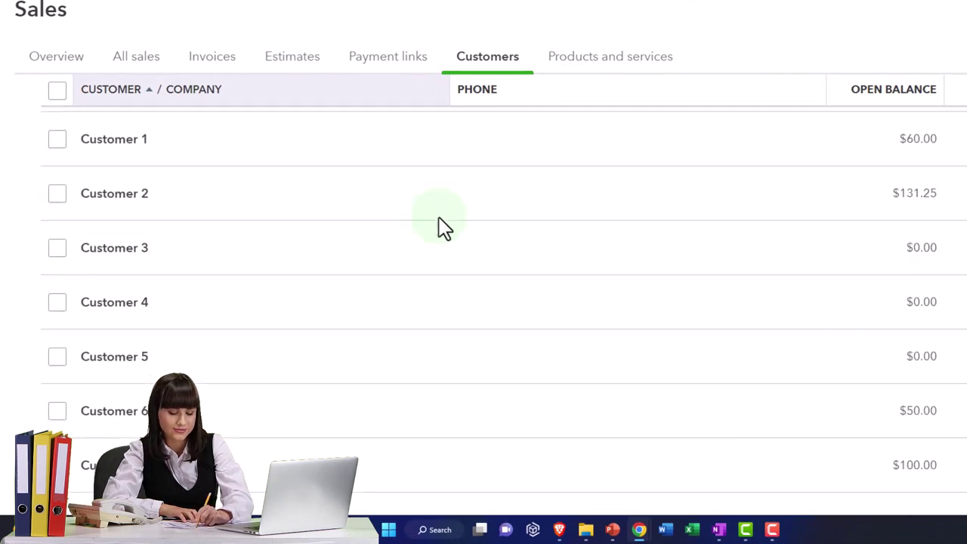
{"action": "scroll", "coordinate": [442, 226], "scroll_direction": "down", "scroll_amount": 3}
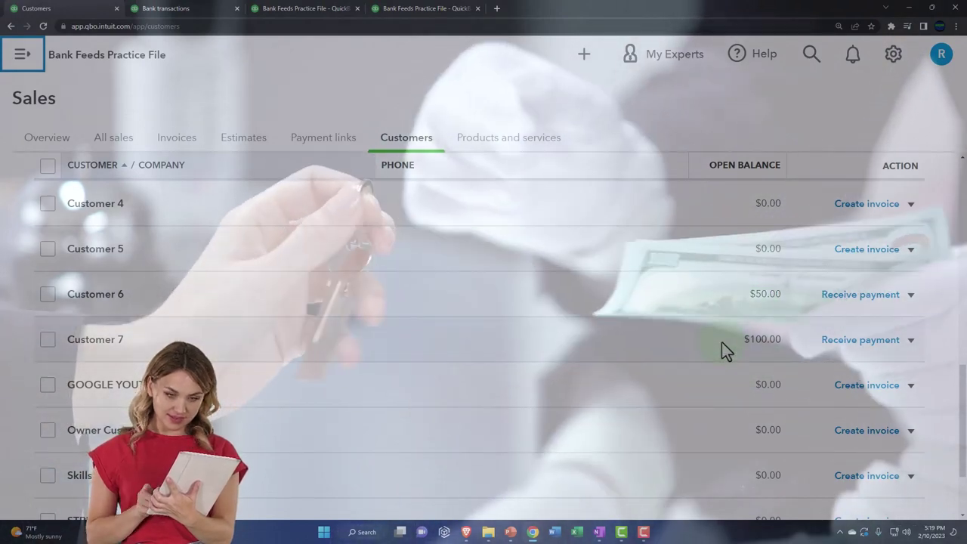
{"action": "scroll", "coordinate": [296, 380], "scroll_direction": "up", "scroll_amount": 10}
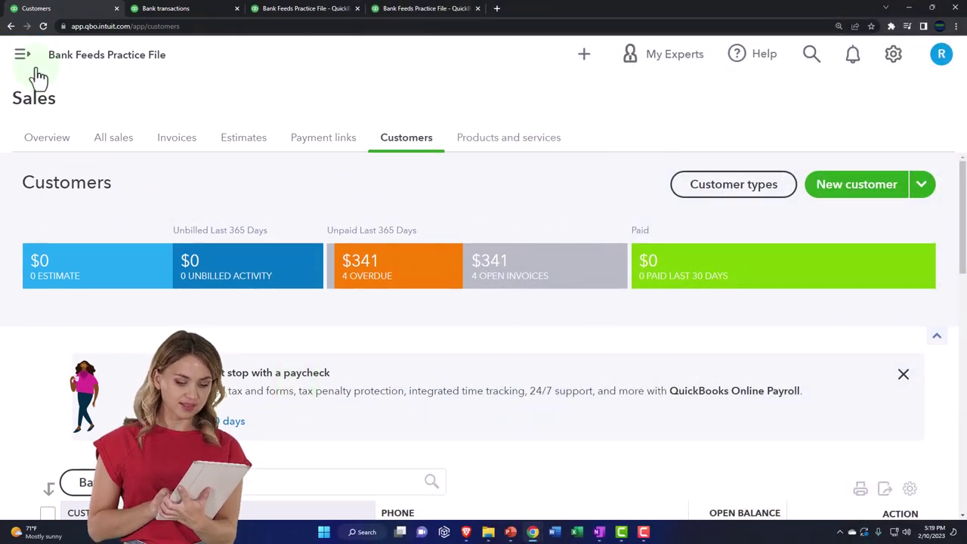
Open the list of all sales transactions and filter it to the open invoices
{"action": "left_click", "coordinate": [27, 64]}
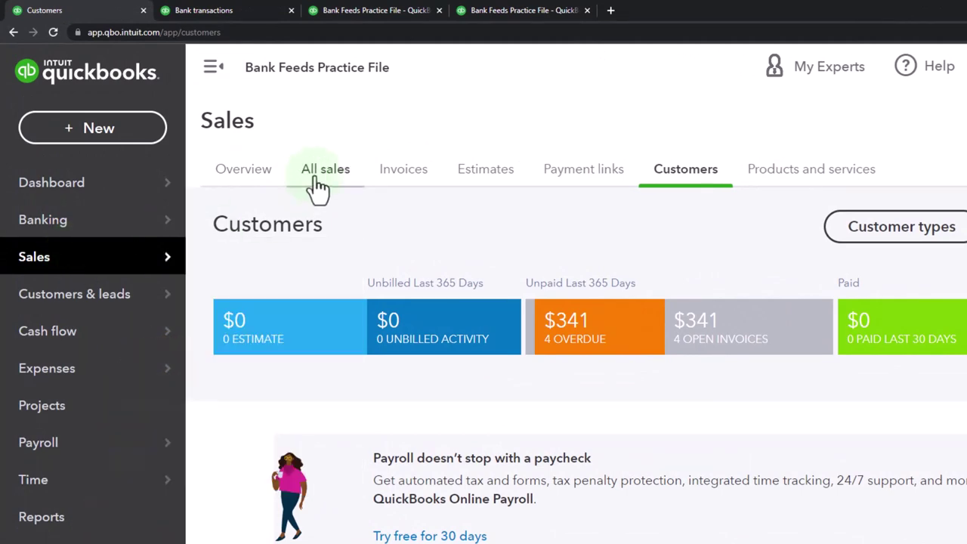
{"action": "left_click", "coordinate": [317, 181]}
{"action": "left_click", "coordinate": [213, 68]}
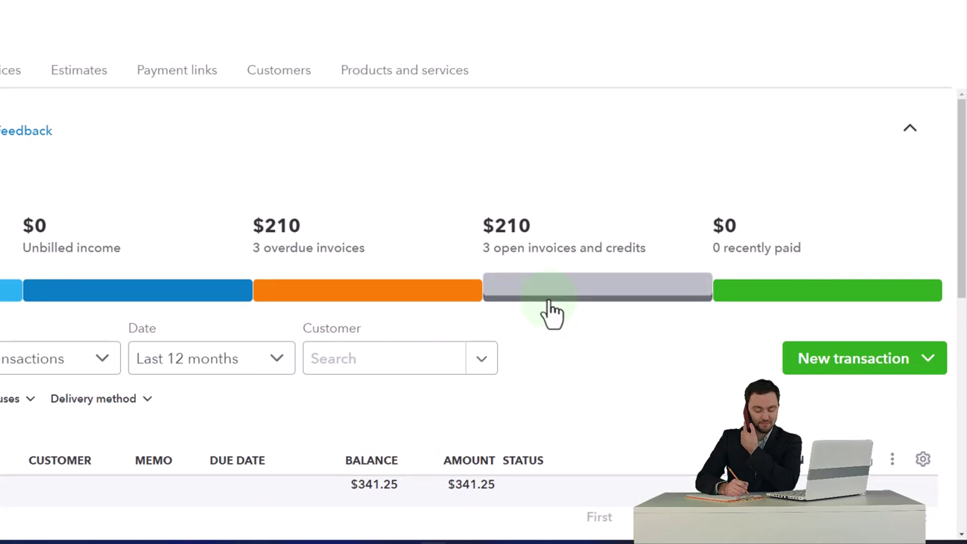
{"action": "scroll", "coordinate": [551, 311], "scroll_direction": "down", "scroll_amount": 3}
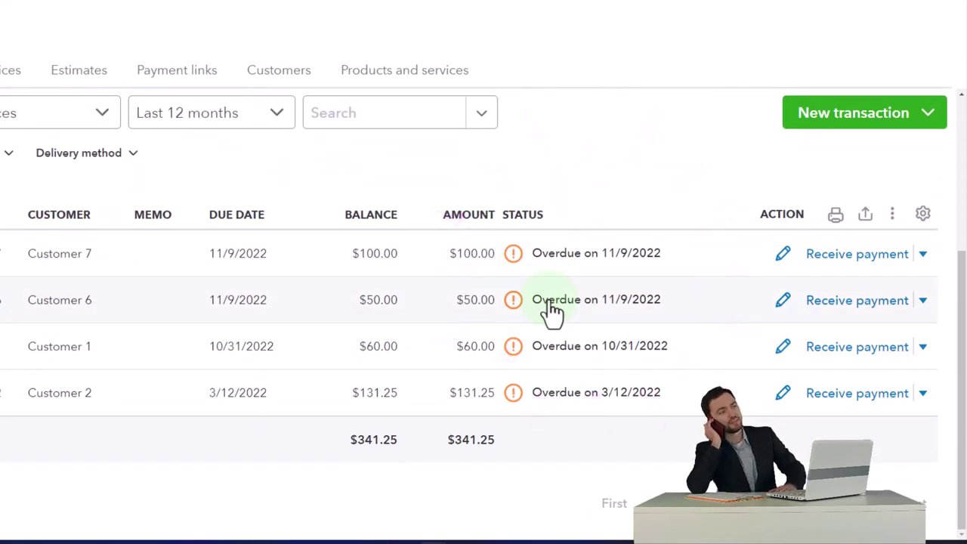
Switch to the sample company and examine where customers and sales transactions are found under Get paid & pay and Bookkeeping
{"action": "key", "text": "alt+Tab"}
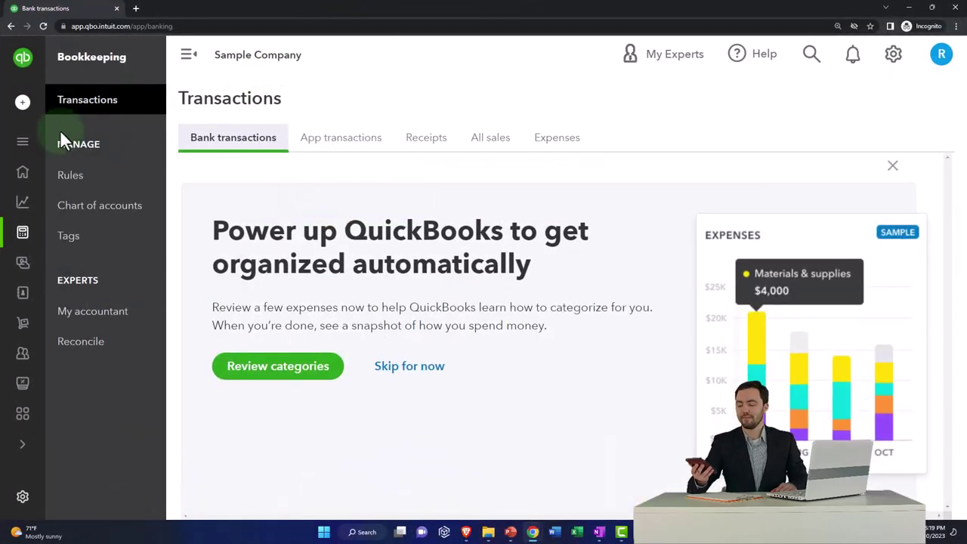
{"action": "mouse_move", "coordinate": [36, 155]}
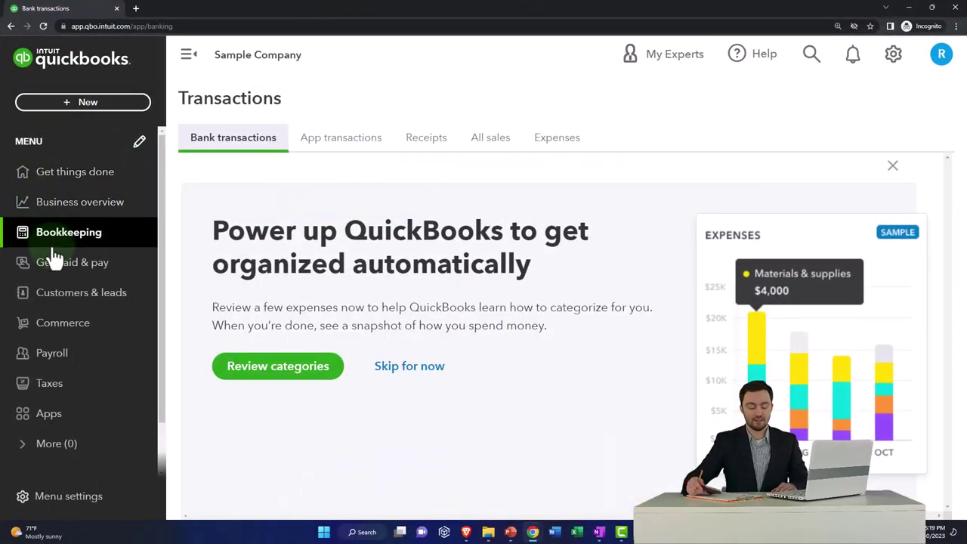
{"action": "left_click", "coordinate": [59, 272]}
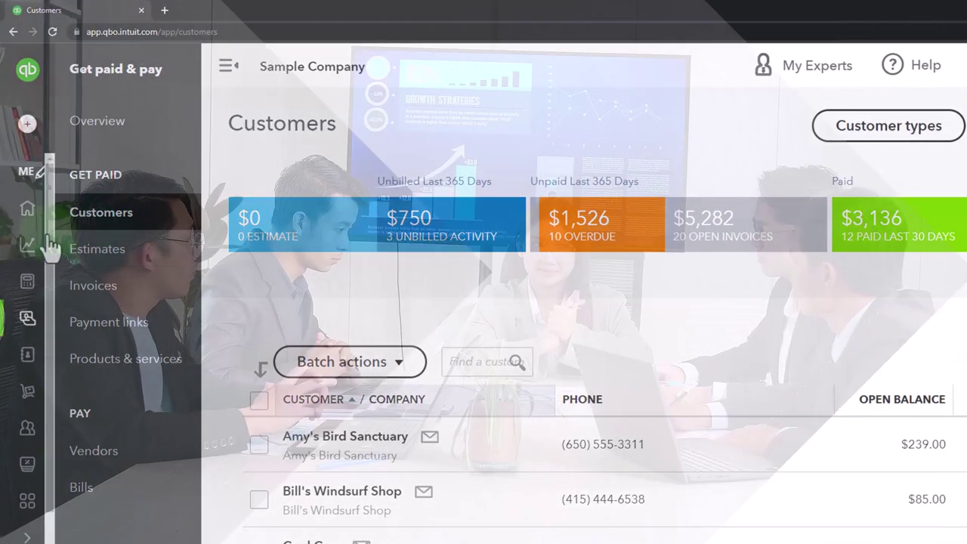
{"action": "mouse_move", "coordinate": [45, 246]}
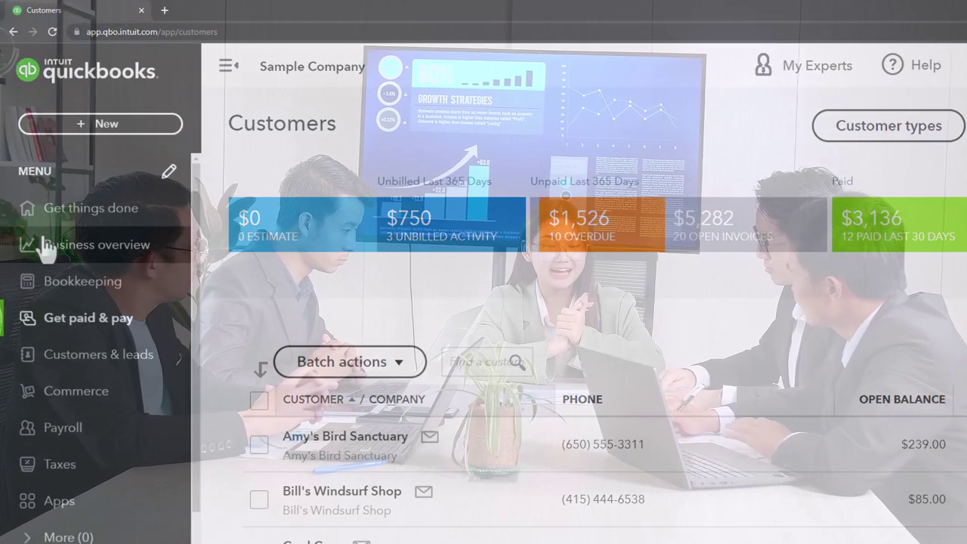
{"action": "left_click", "coordinate": [57, 287]}
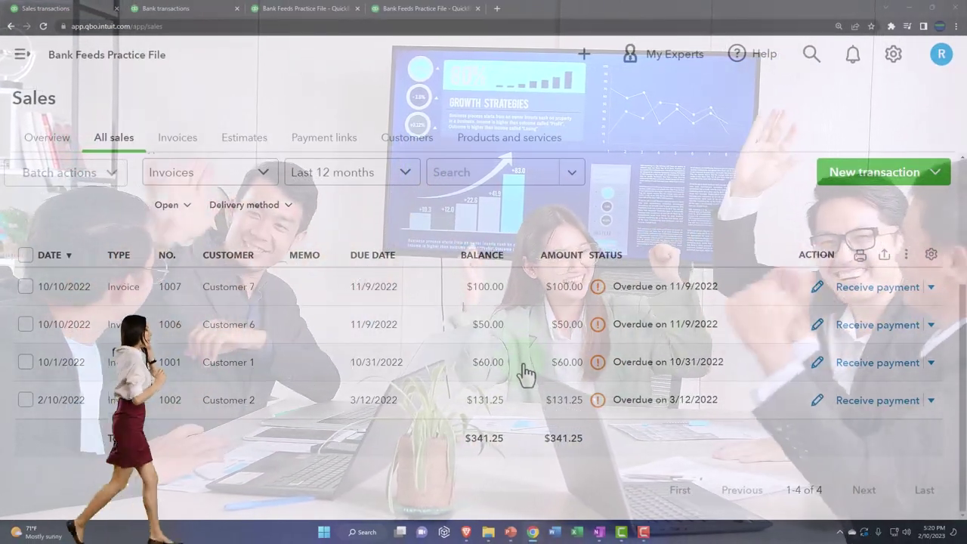
{"action": "left_click", "coordinate": [600, 531]}
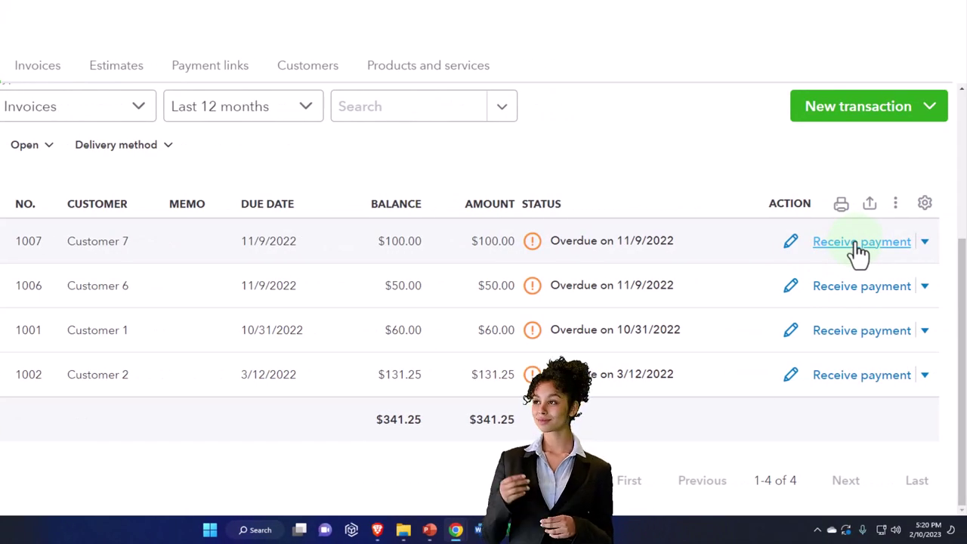
Start receiving payment on Customer 7's invoice 1007, with payment date 10/11/2022 and Cash as the payment method
{"action": "left_click", "coordinate": [858, 243]}
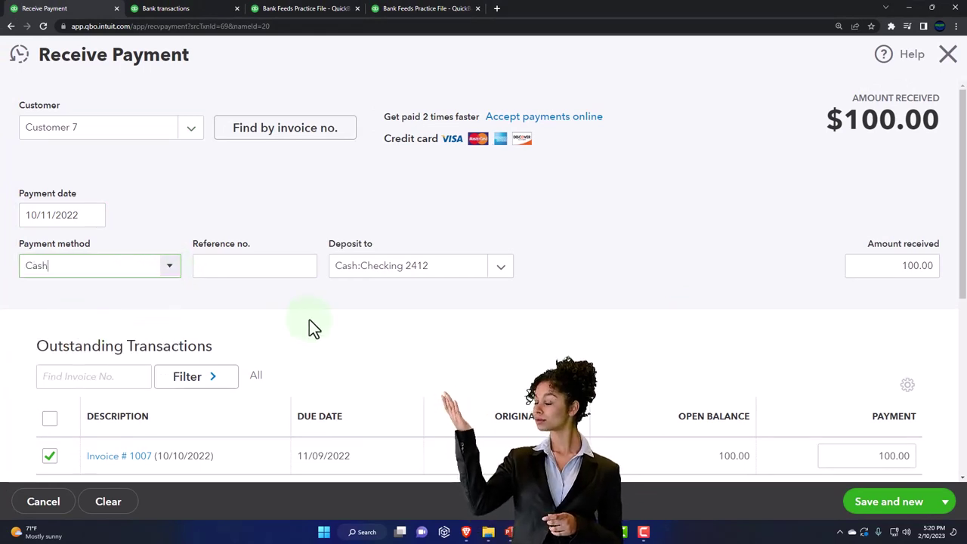
{"action": "key", "text": "Tab"}
{"action": "key", "text": "Tab"}
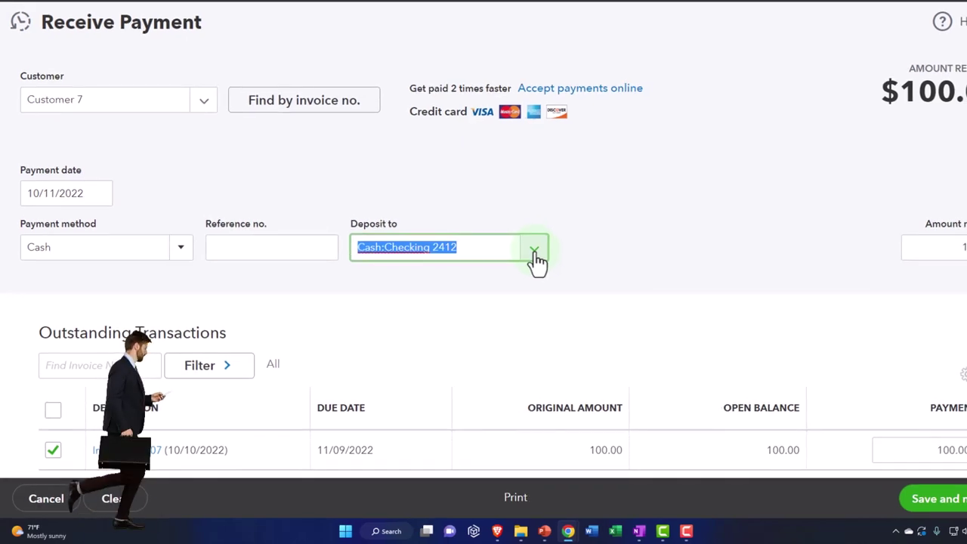
Set the payment's deposit account to Payments to deposit, and save and close the payment
{"action": "left_click", "coordinate": [537, 251]}
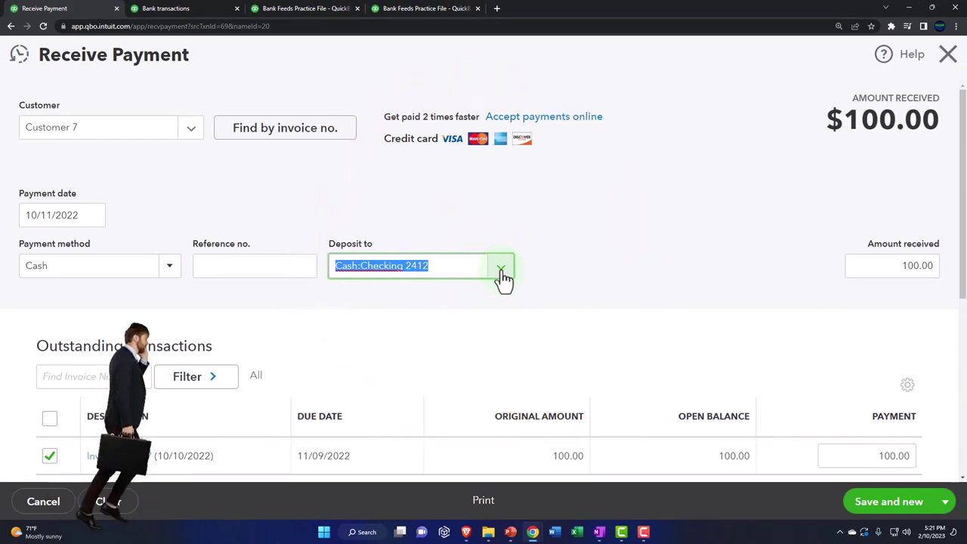
{"action": "left_click", "coordinate": [501, 269]}
{"action": "scroll", "coordinate": [487, 377], "scroll_direction": "down", "scroll_amount": 3}
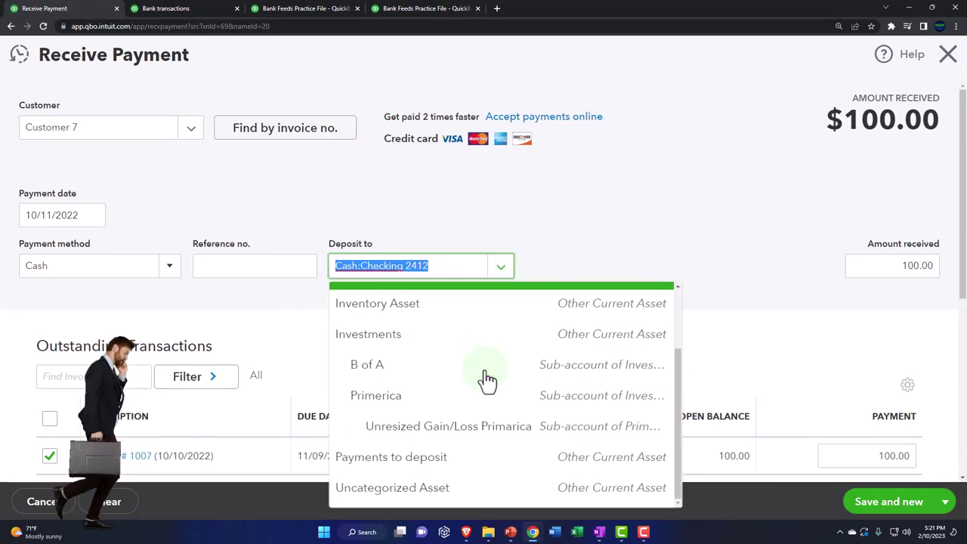
{"action": "left_click", "coordinate": [461, 457]}
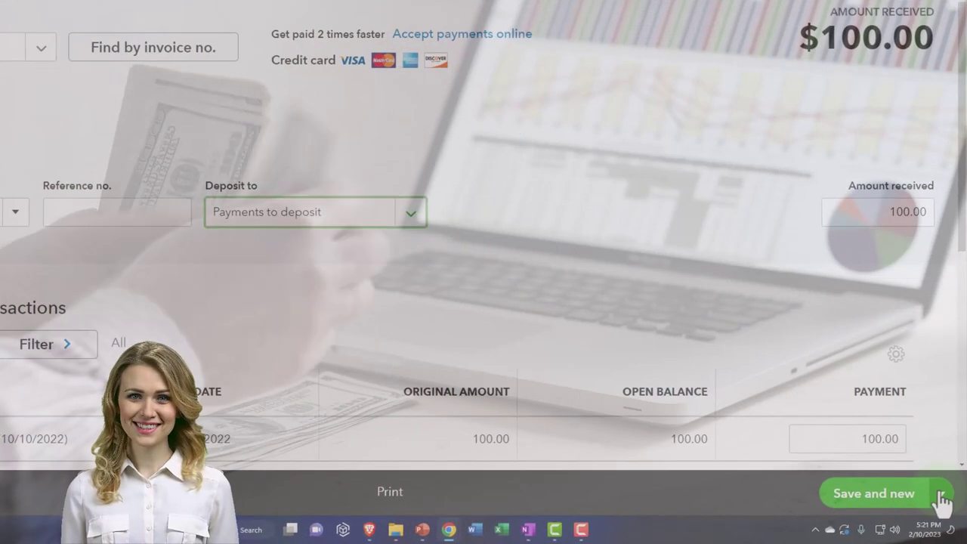
{"action": "left_click", "coordinate": [942, 494]}
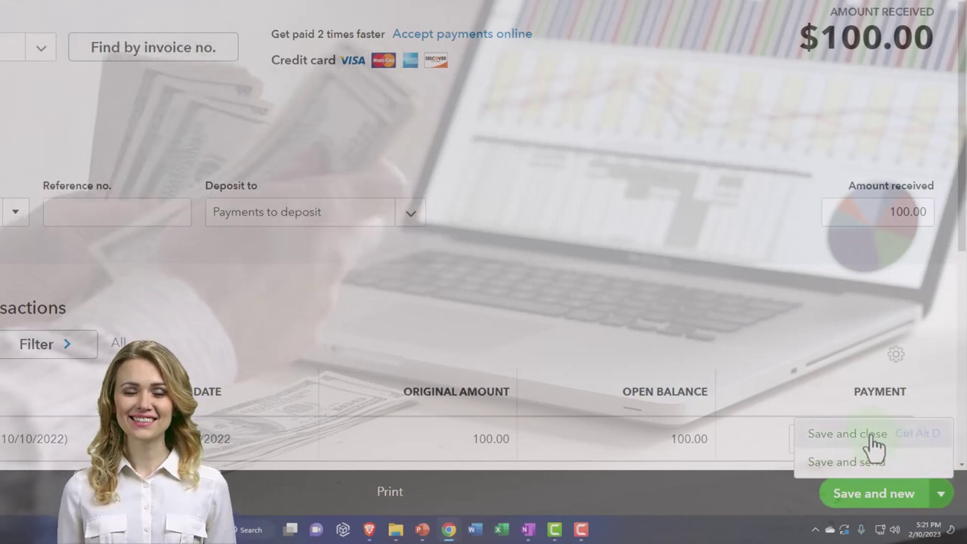
{"action": "left_click", "coordinate": [844, 433]}
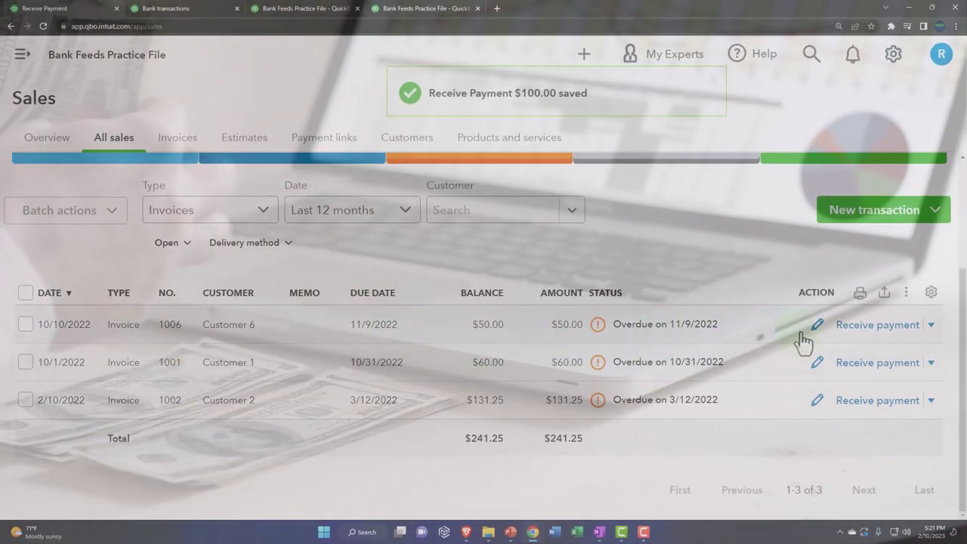
Receive Customer 6's $50.00 payment on invoice 1006, dated 10/11/2022, into Payments to deposit, and save and close it
{"action": "left_click", "coordinate": [854, 330]}
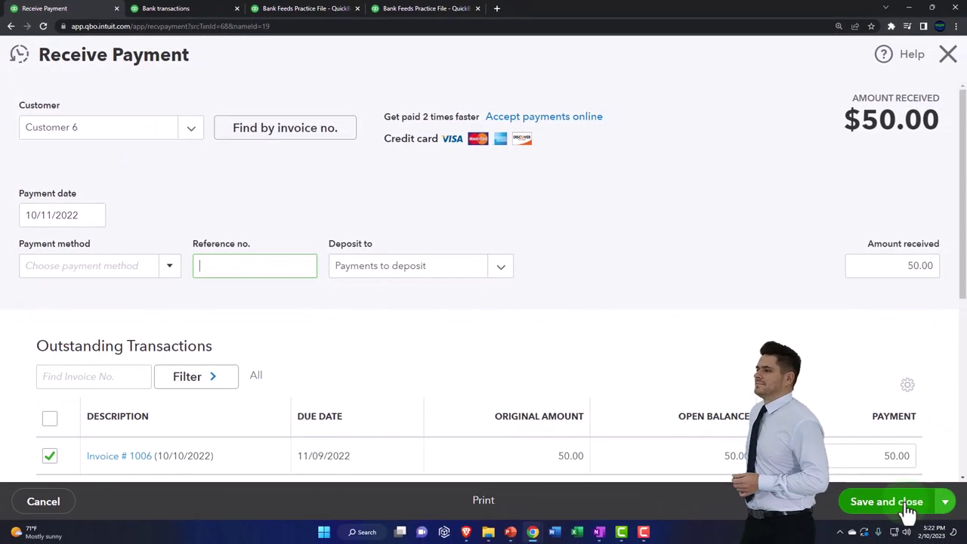
{"action": "left_click", "coordinate": [905, 504]}
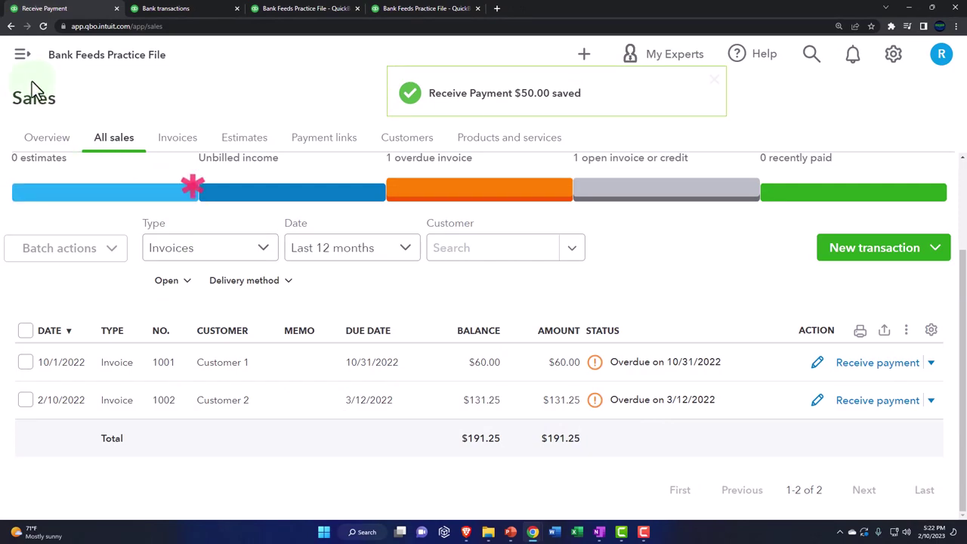
Open Customer 7's record from the customer list, check its payment and invoice 1007, and close the invoice
{"action": "left_click", "coordinate": [22, 55]}
{"action": "mouse_move", "coordinate": [36, 220]}
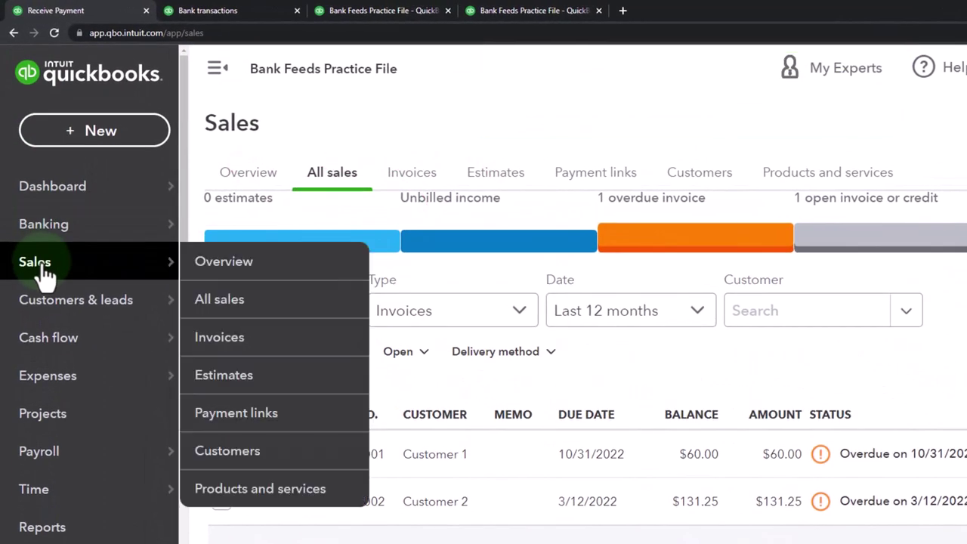
{"action": "left_click", "coordinate": [710, 183]}
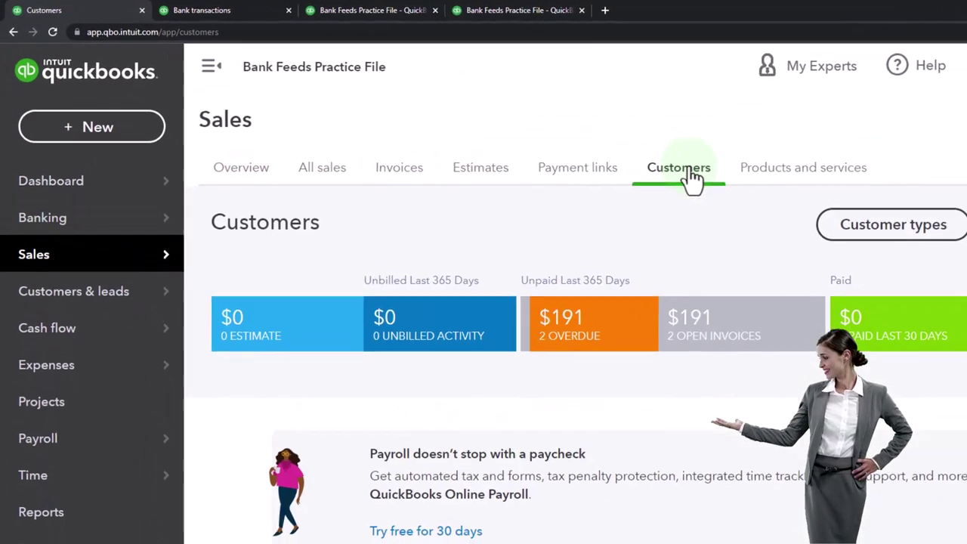
{"action": "left_click", "coordinate": [217, 68]}
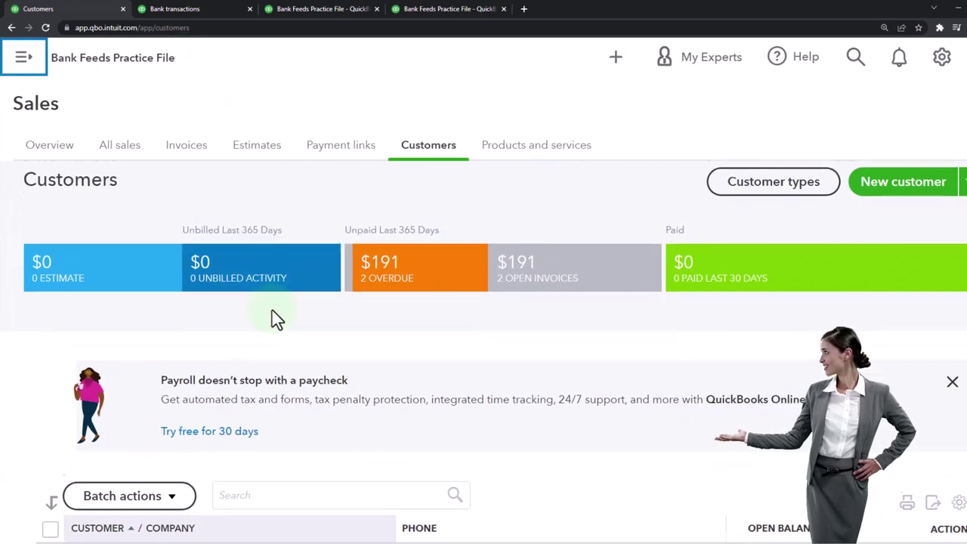
{"action": "scroll", "coordinate": [276, 319], "scroll_direction": "down", "scroll_amount": 9}
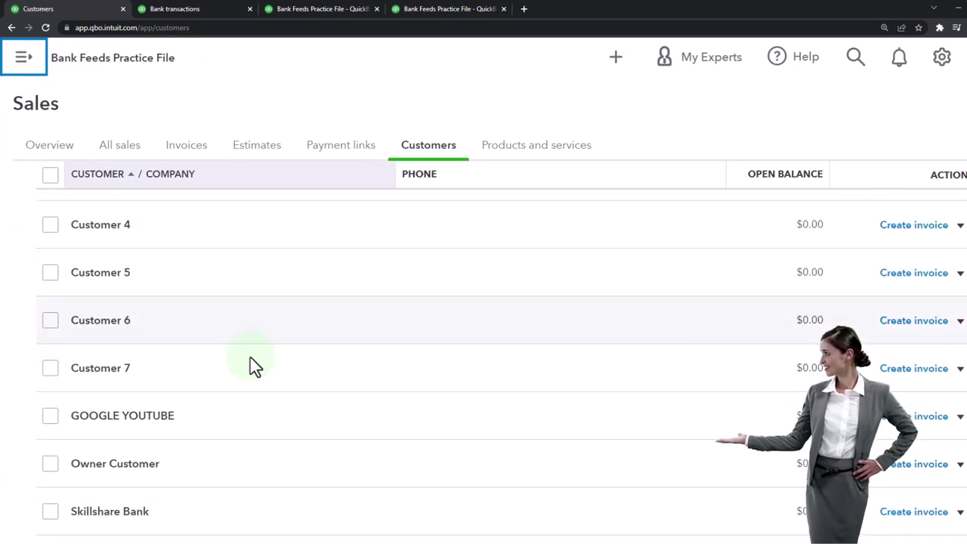
{"action": "left_click", "coordinate": [106, 370]}
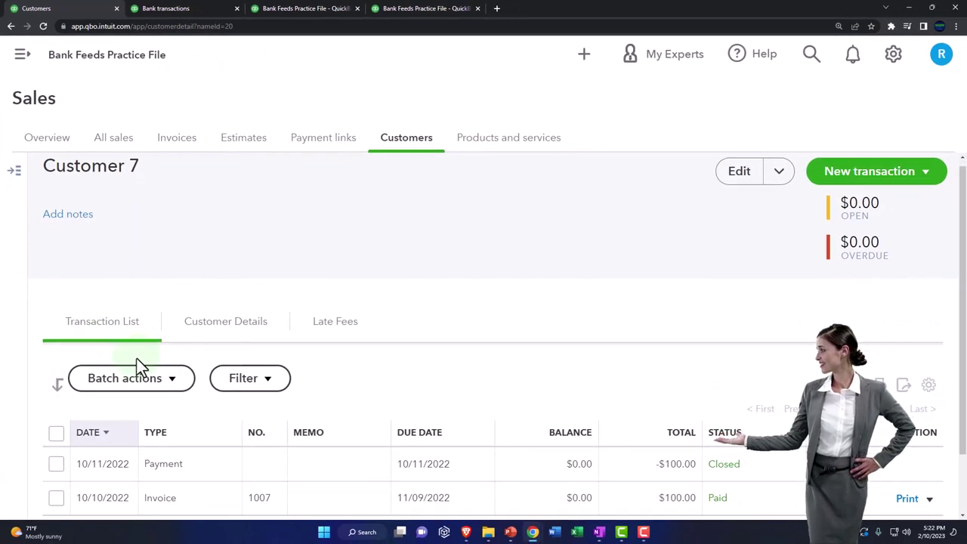
{"action": "scroll", "coordinate": [139, 368], "scroll_direction": "down", "scroll_amount": 1}
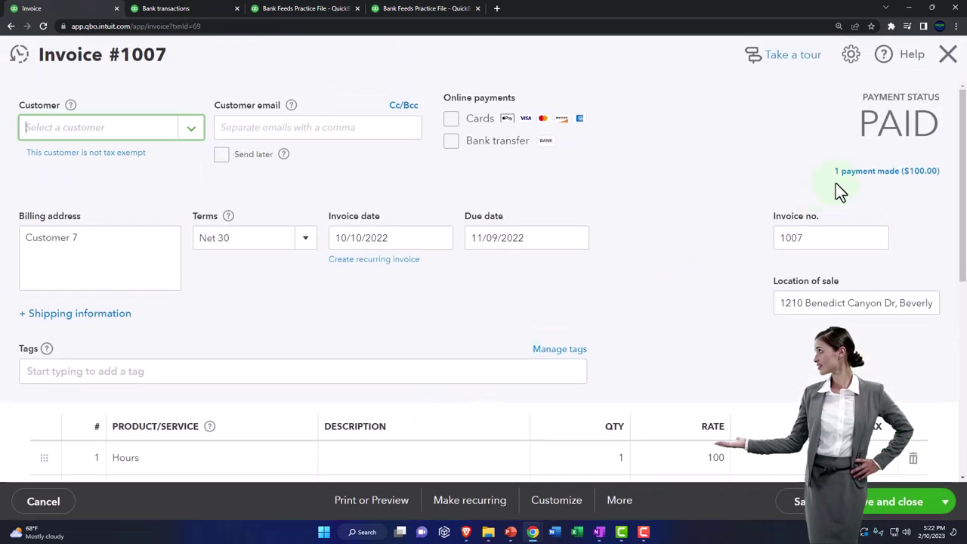
{"action": "left_click", "coordinate": [946, 59]}
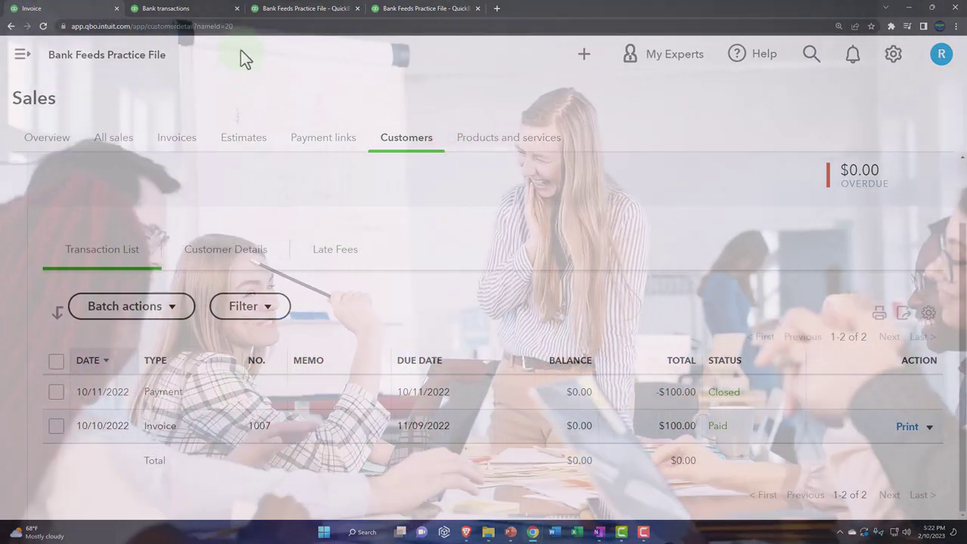
Rerun the 2022 Balance Sheet and examine the transactions behind Accounts Receivable (A/R)
{"action": "left_click", "coordinate": [269, 10]}
{"action": "scroll", "coordinate": [266, 198], "scroll_direction": "up", "scroll_amount": 3}
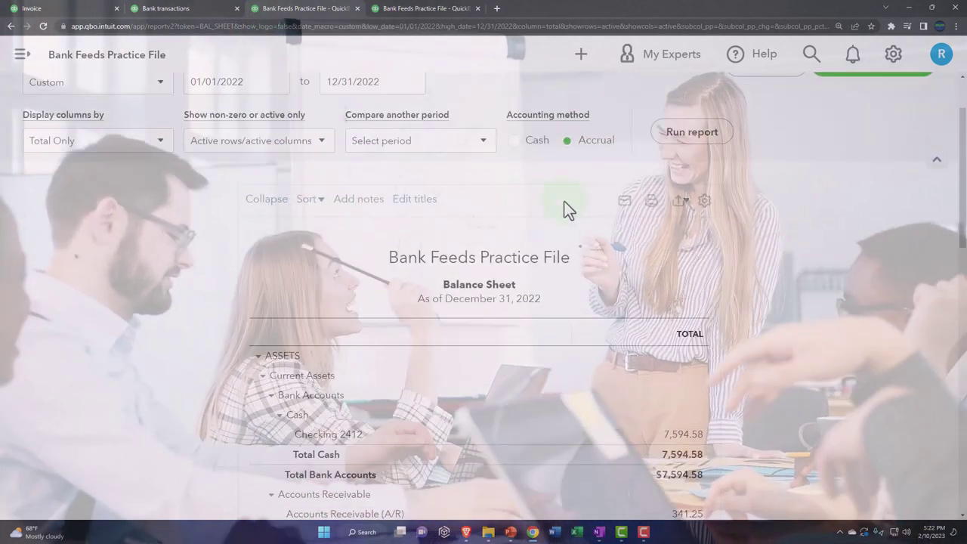
{"action": "scroll", "coordinate": [603, 360], "scroll_direction": "down", "scroll_amount": 3}
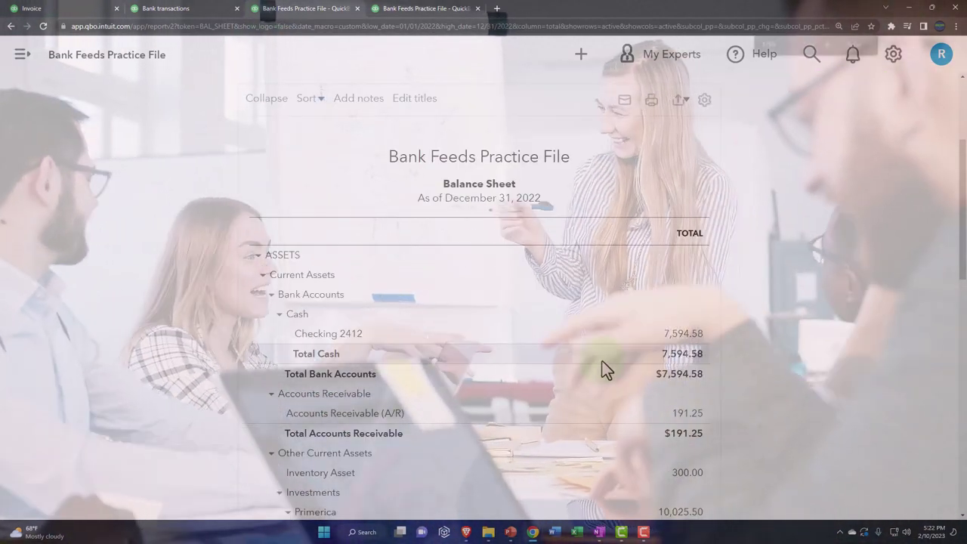
{"action": "key", "text": "ctrl+plus"}
{"action": "scroll", "coordinate": [602, 361], "scroll_direction": "down", "scroll_amount": 2}
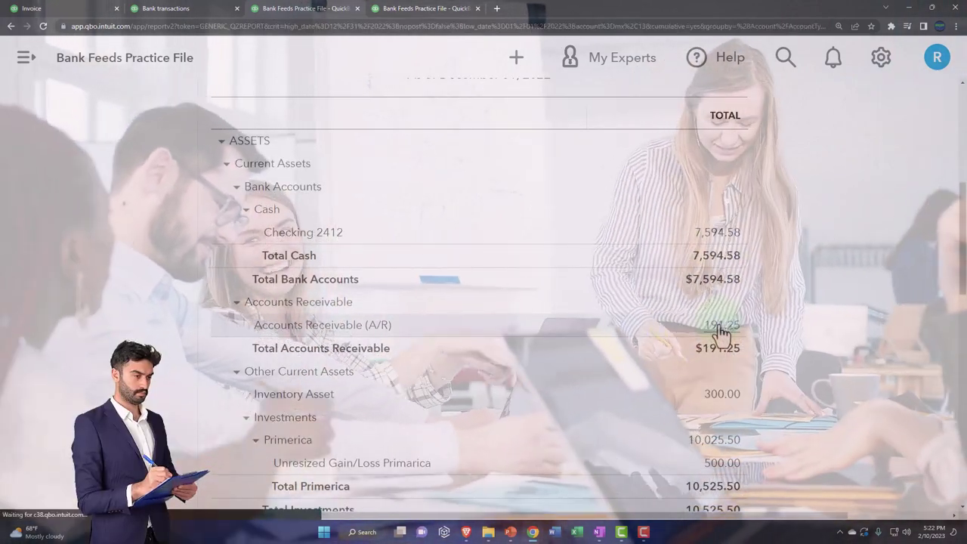
{"action": "left_click", "coordinate": [717, 338]}
{"action": "key", "text": "ctrl+minus"}
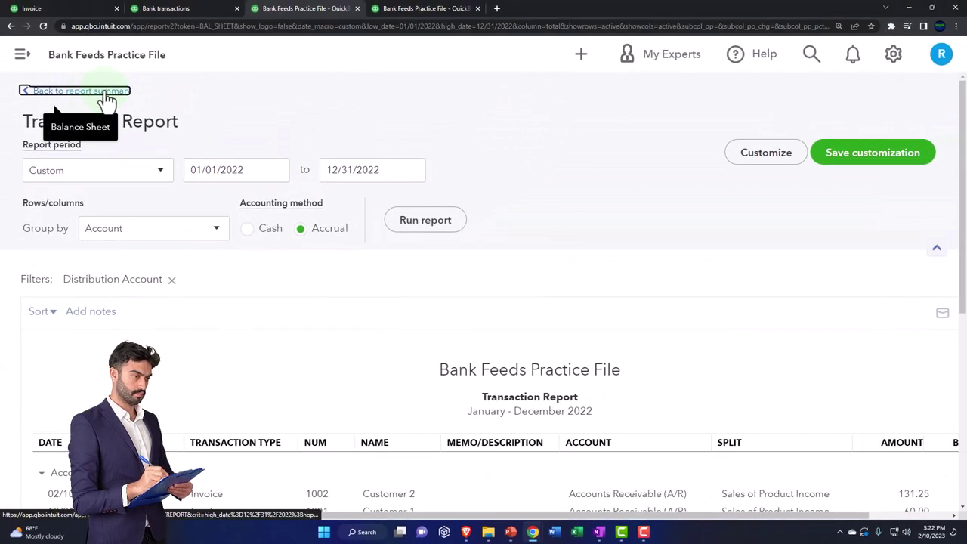
Return to the Balance Sheet and examine the transactions behind the Payments to deposit amount
{"action": "left_click", "coordinate": [108, 97]}
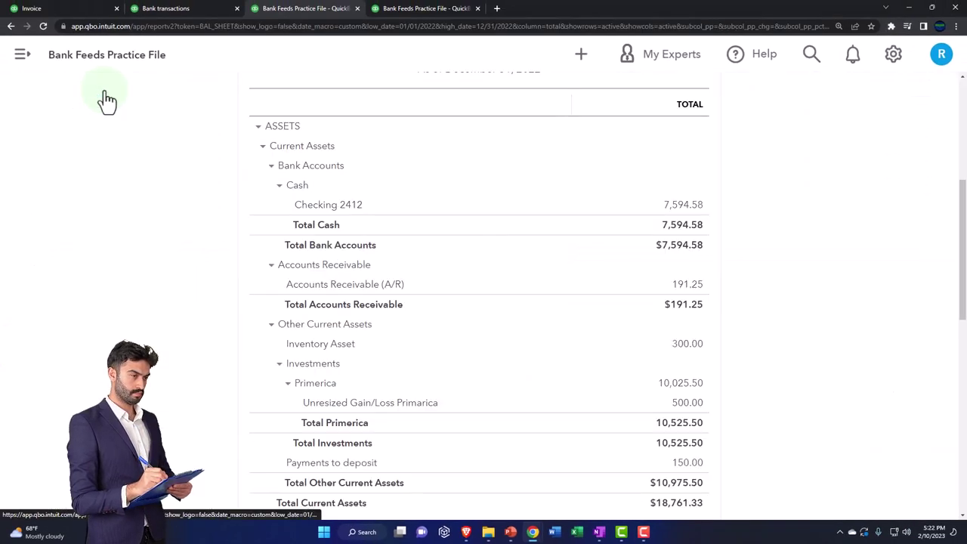
{"action": "key", "text": "ctrl+plus"}
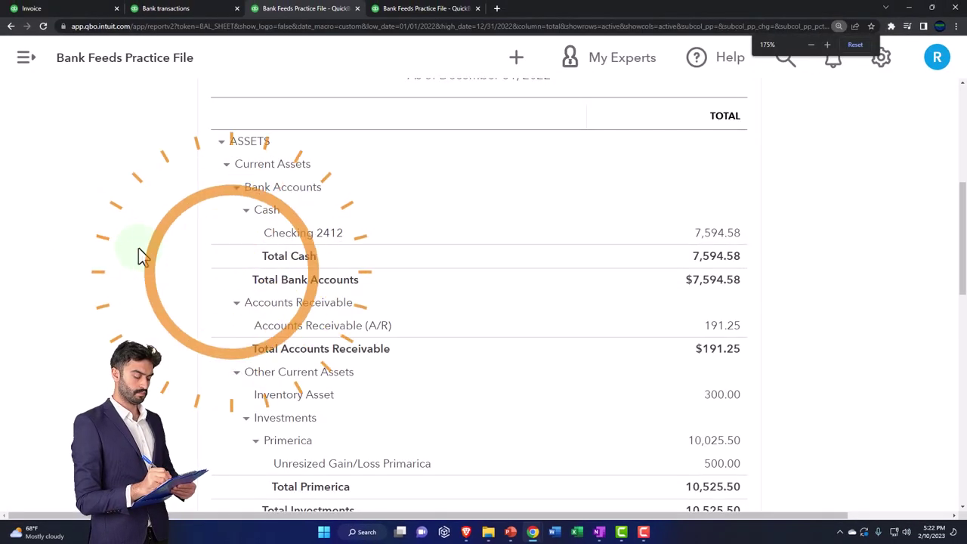
{"action": "scroll", "coordinate": [138, 248], "scroll_direction": "down", "scroll_amount": 2}
{"action": "scroll", "coordinate": [138, 248], "scroll_direction": "down", "scroll_amount": 1}
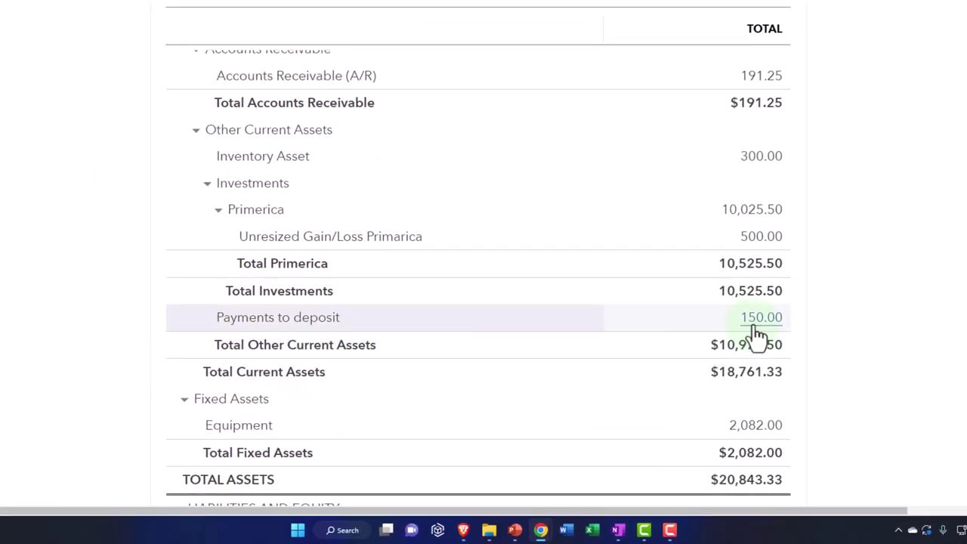
{"action": "left_click", "coordinate": [757, 318]}
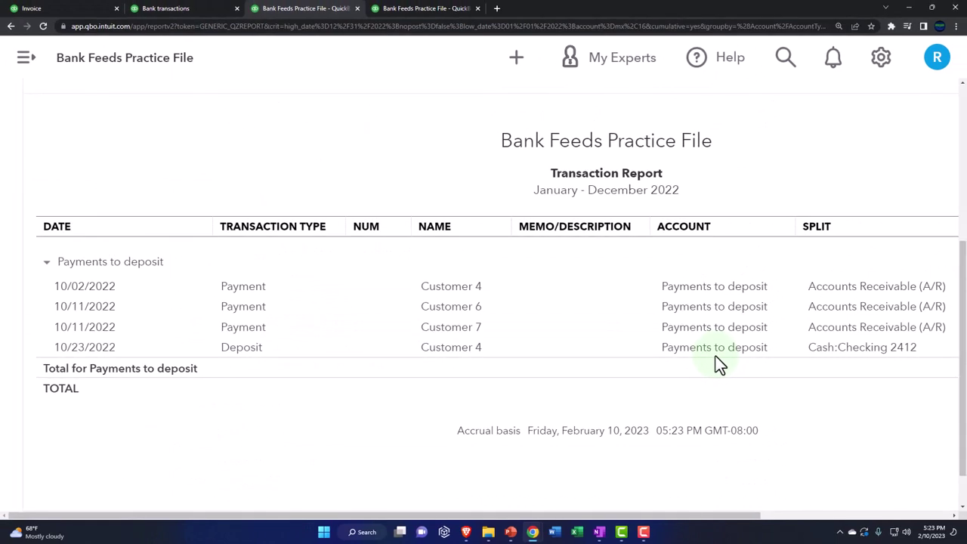
{"action": "key", "text": "ctrl+minus"}
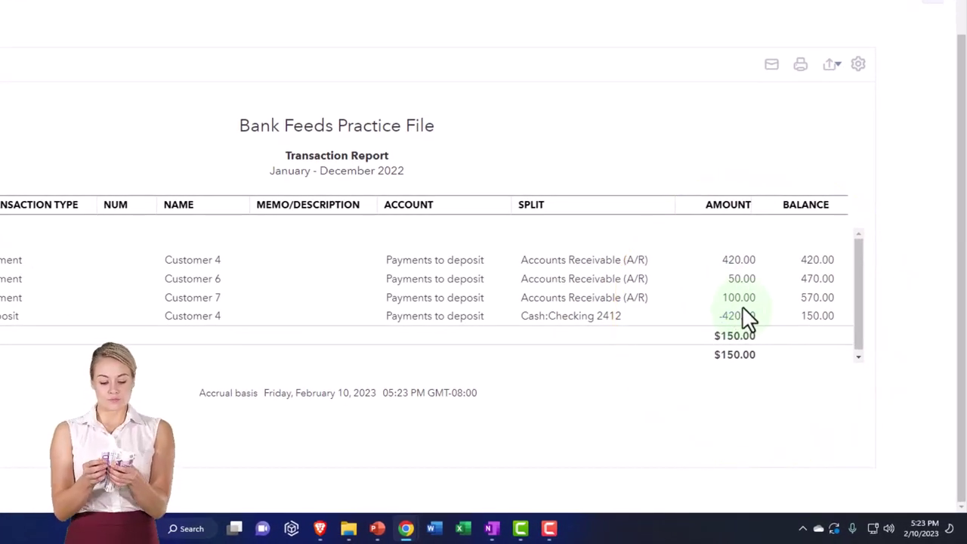
Compare the Payments to deposit total with the 10/21/2022 bank feed deposit, and return to the Balance Sheet
{"action": "left_click", "coordinate": [230, 11]}
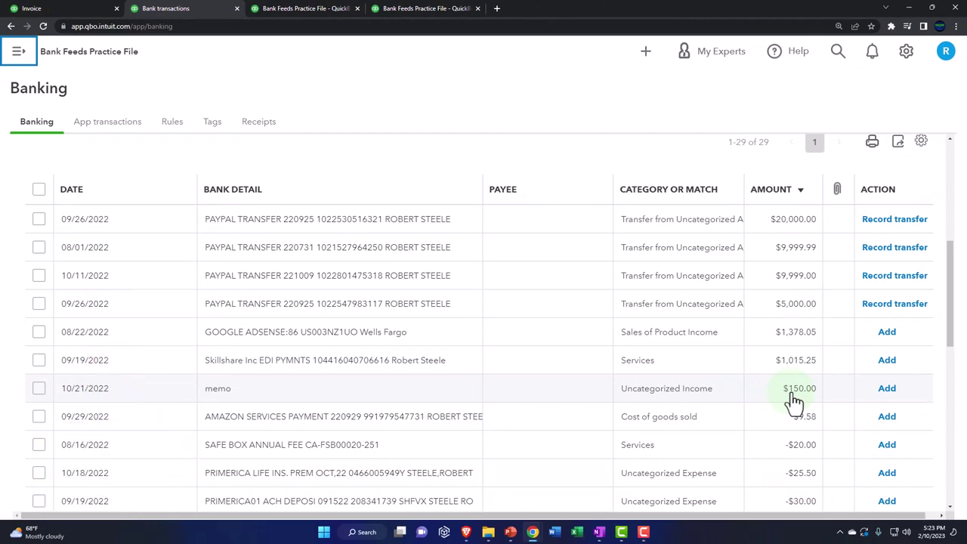
{"action": "left_click", "coordinate": [298, 11]}
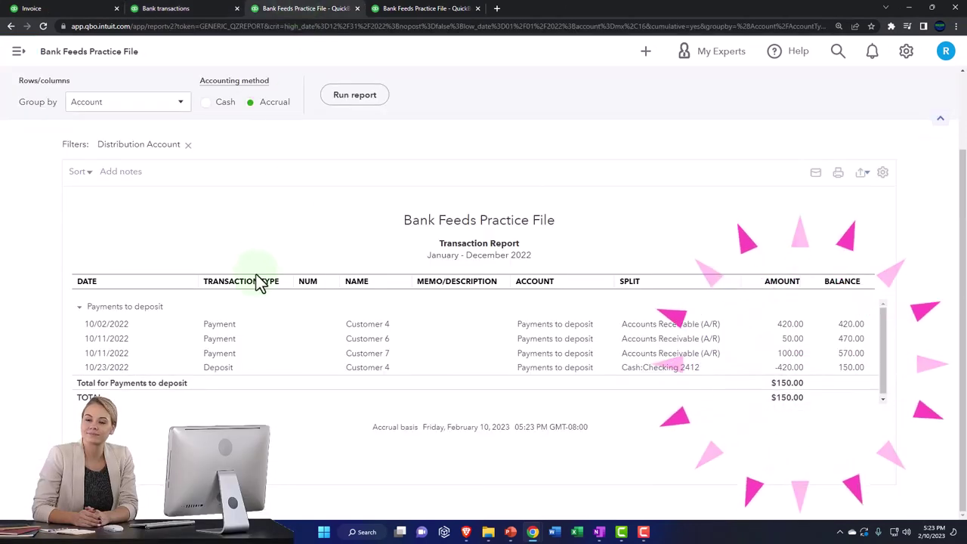
{"action": "scroll", "coordinate": [246, 294], "scroll_direction": "up", "scroll_amount": 2}
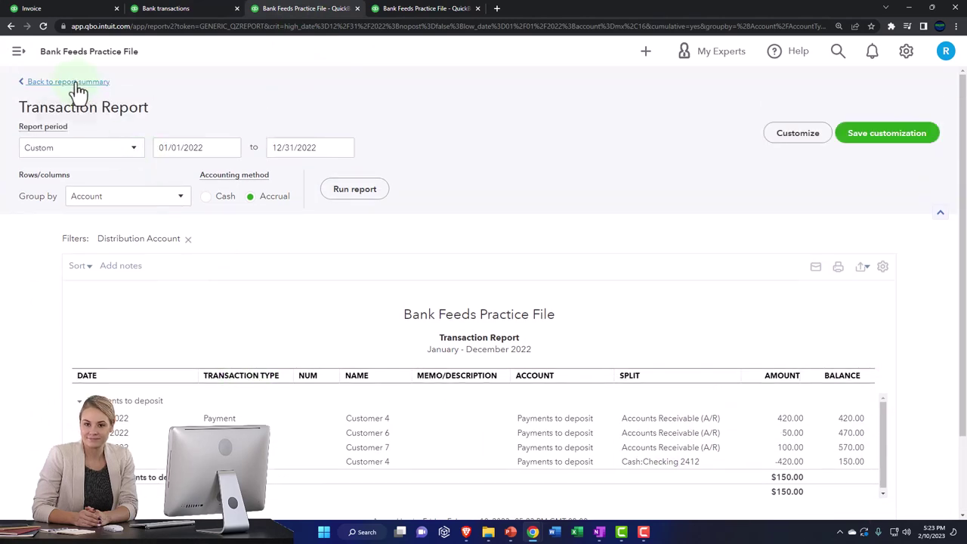
{"action": "left_click", "coordinate": [76, 82]}
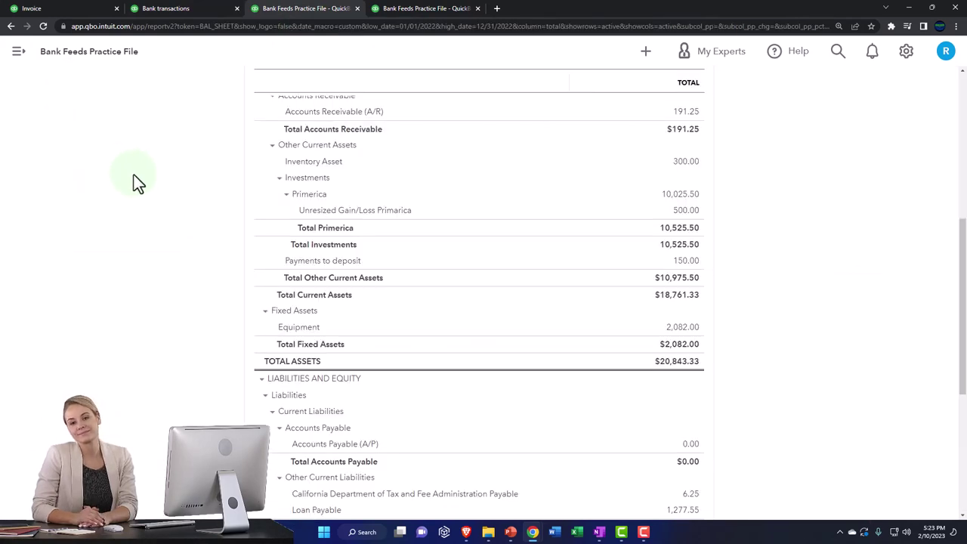
{"action": "key", "text": "ctrl+plus"}
{"action": "key", "text": "ctrl+plus"}
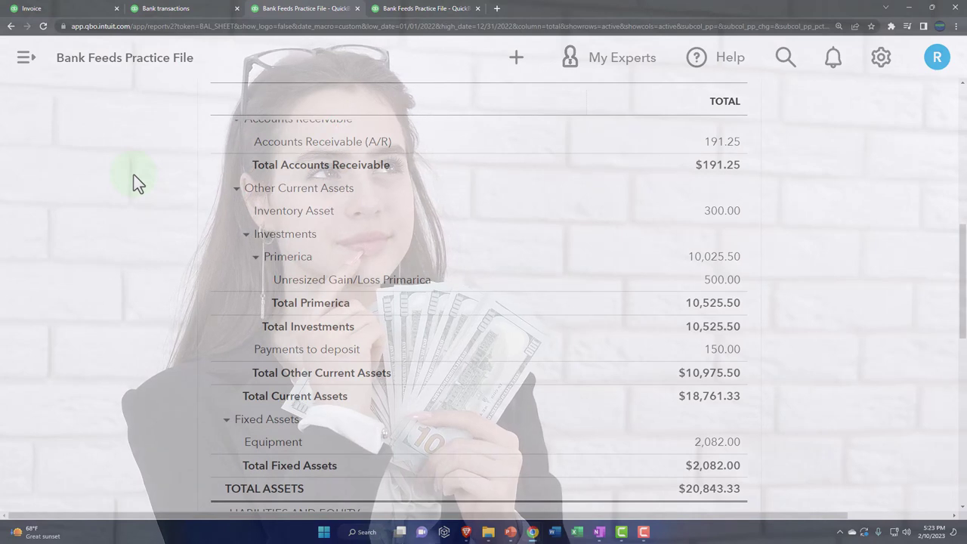
Record a bank deposit to Cash:Checking 2412 dated 10/11/2022 with Customer 6's and Customer 7's payments, both with method Cash, and save and close it
{"action": "left_click", "coordinate": [81, 2]}
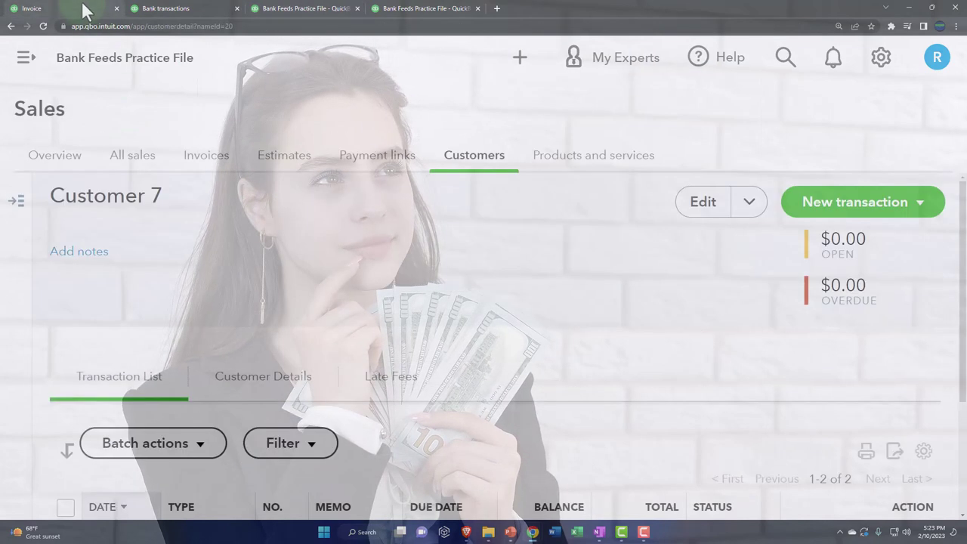
{"action": "left_click", "coordinate": [516, 60]}
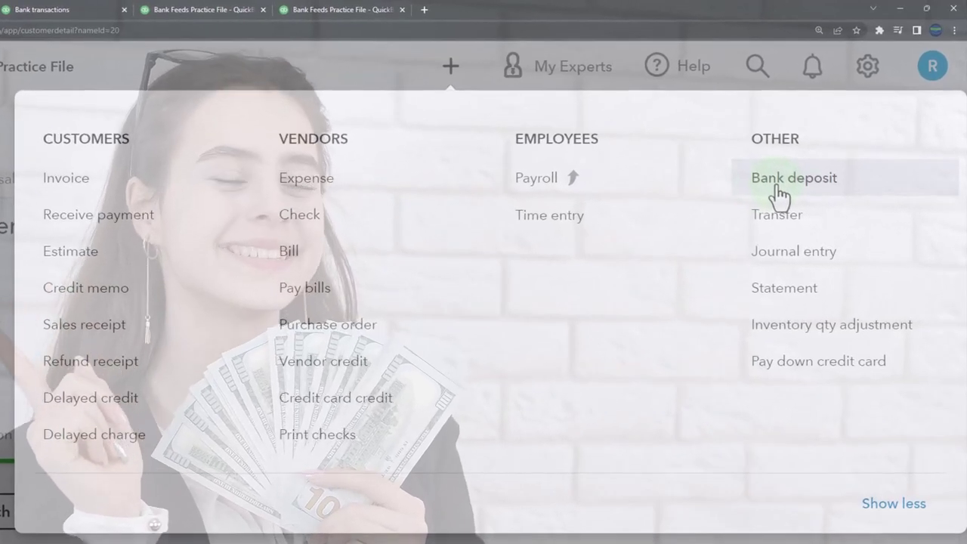
{"action": "left_click", "coordinate": [778, 194]}
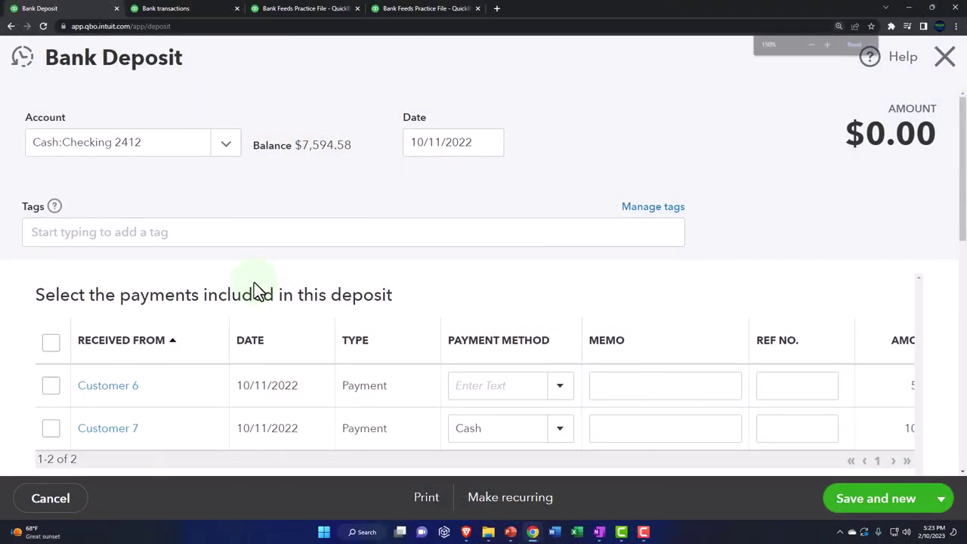
{"action": "key", "text": "ctrl+minus"}
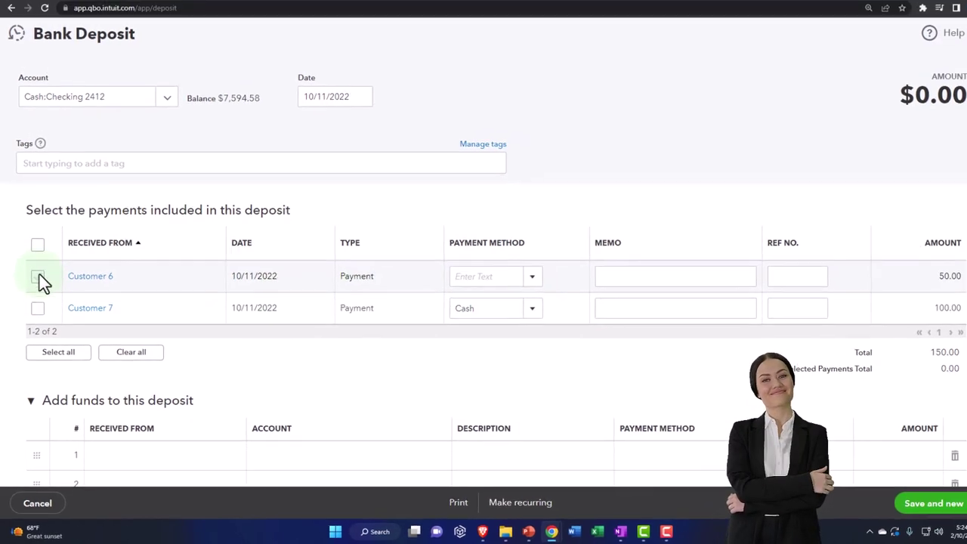
{"action": "left_click", "coordinate": [40, 266]}
{"action": "left_click", "coordinate": [40, 297]}
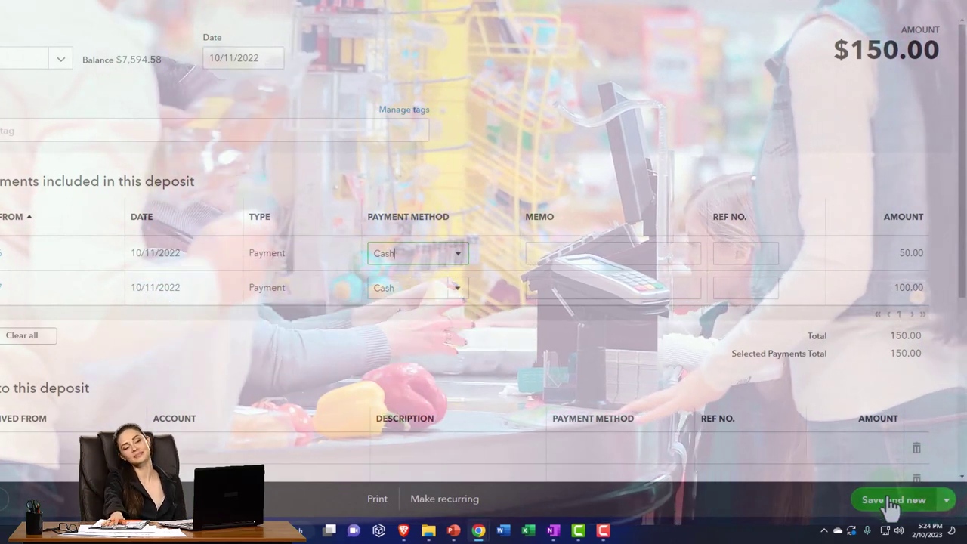
{"action": "left_click", "coordinate": [944, 500]}
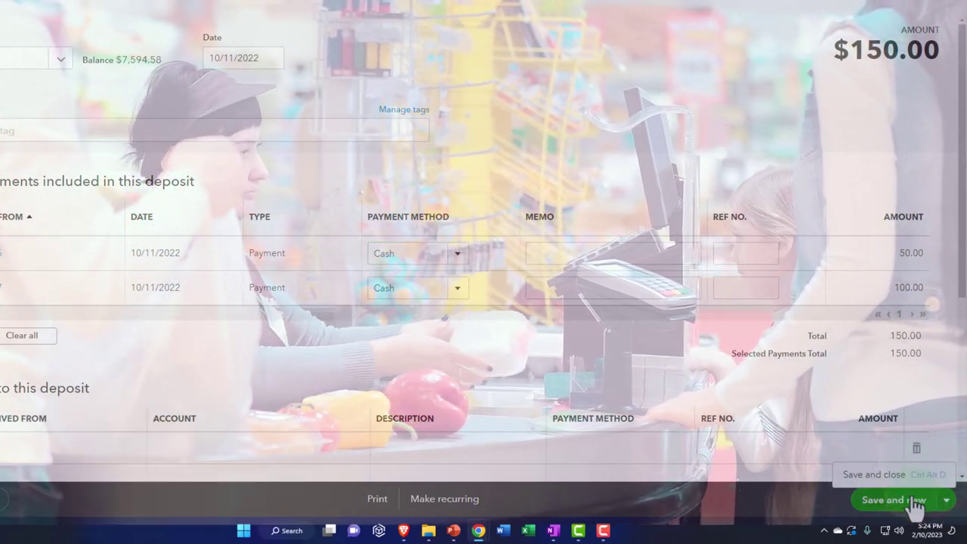
{"action": "left_click", "coordinate": [908, 494]}
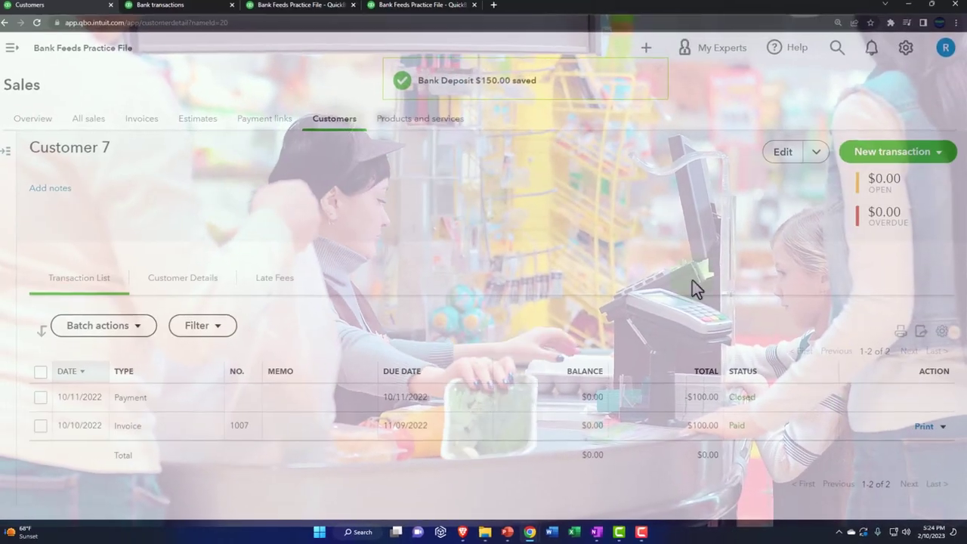
Rerun the Balance Sheet to check the bank deposit's effect, and open the transactions behind Checking 2412
{"action": "left_click", "coordinate": [324, 15]}
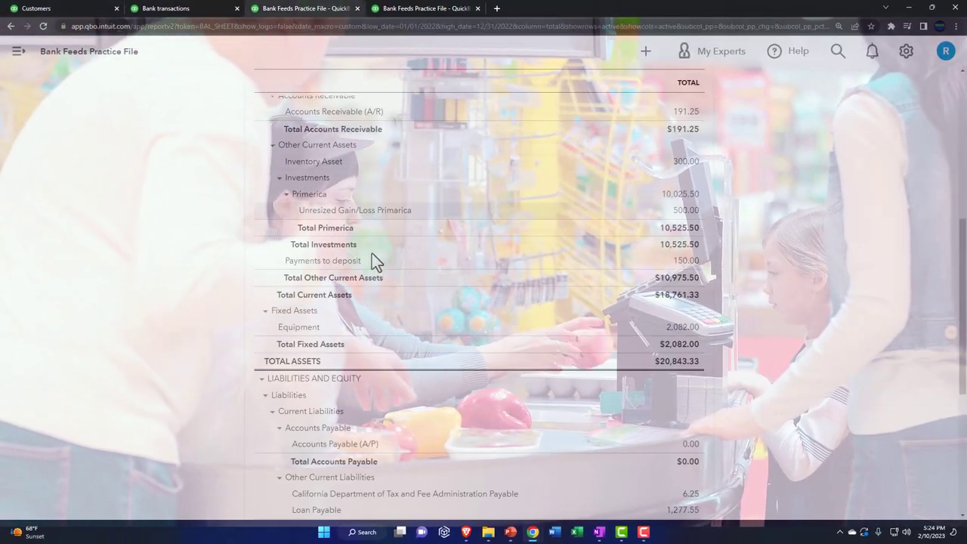
{"action": "scroll", "coordinate": [372, 253], "scroll_direction": "up", "scroll_amount": 10}
{"action": "left_click", "coordinate": [567, 193]}
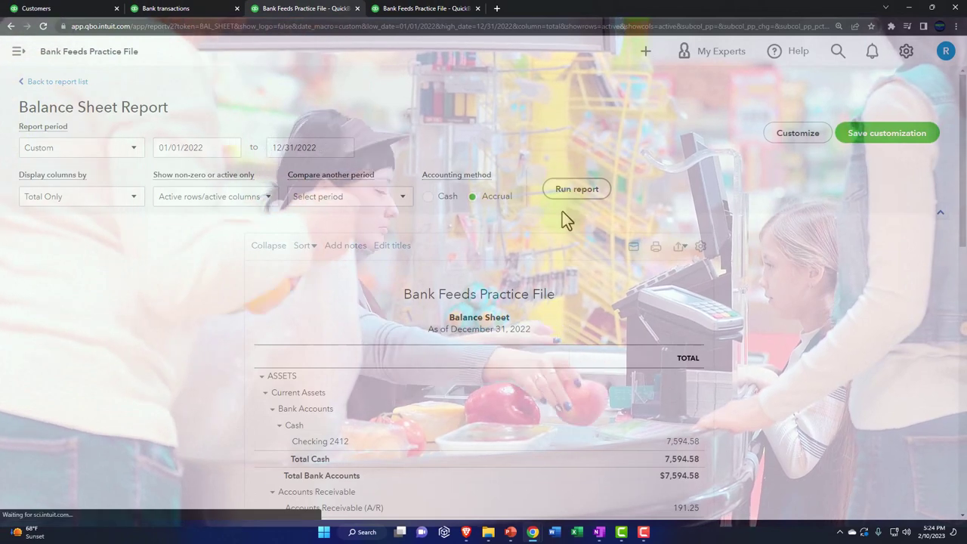
{"action": "scroll", "coordinate": [570, 312], "scroll_direction": "down", "scroll_amount": 3}
{"action": "key", "text": "ctrl+plus"}
{"action": "key", "text": "ctrl+plus"}
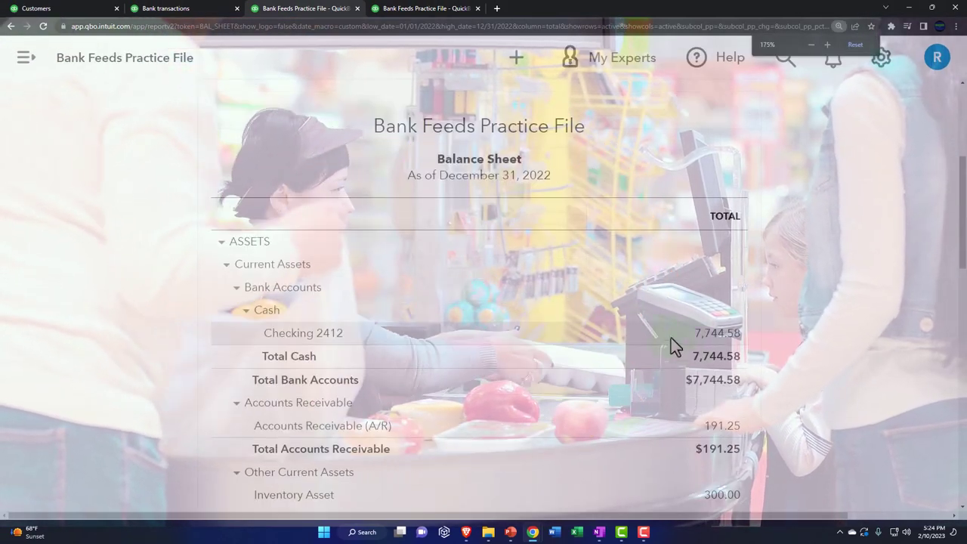
{"action": "left_click", "coordinate": [715, 335]}
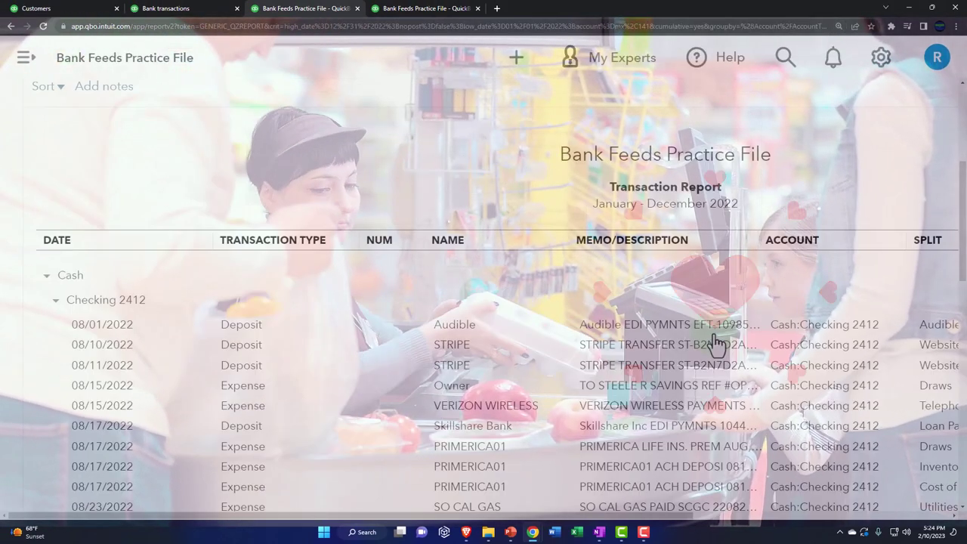
{"action": "key", "text": "ctrl+minus"}
{"action": "key", "text": "ctrl+minus"}
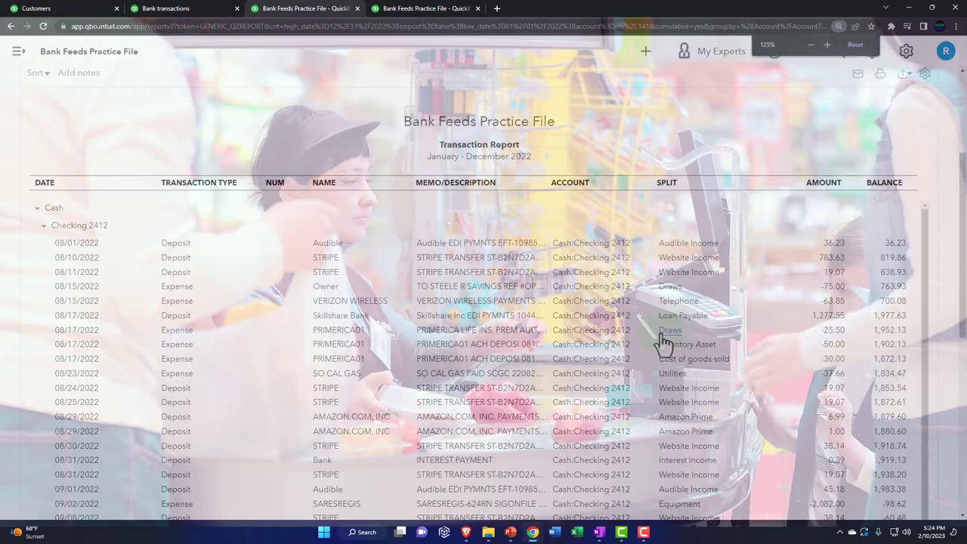
Find the 10/11/2022 split deposit among the Checking 2412 transactions, review its Customer 6 and Customer 7 payments, and close it
{"action": "scroll", "coordinate": [597, 345], "scroll_direction": "down", "scroll_amount": 3}
{"action": "scroll", "coordinate": [536, 344], "scroll_direction": "down", "scroll_amount": 1}
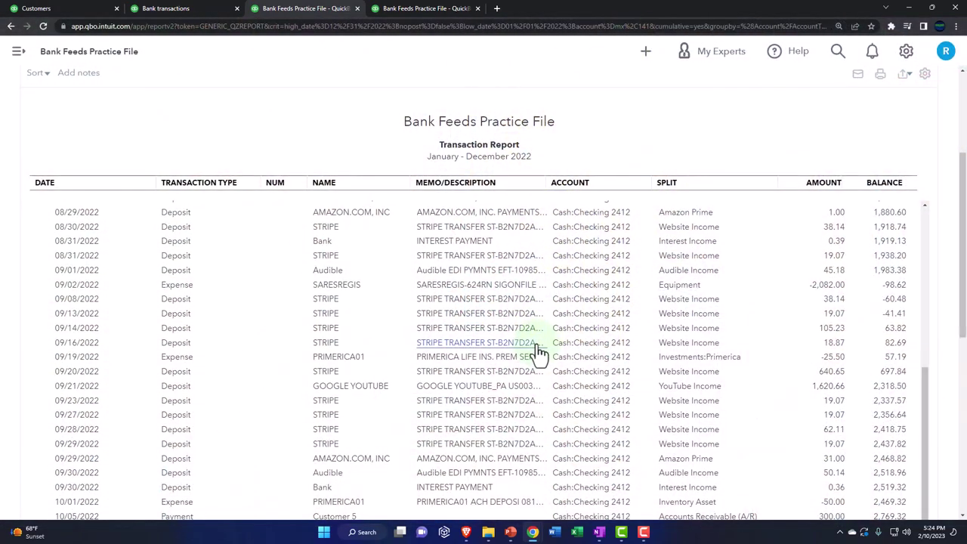
{"action": "scroll", "coordinate": [528, 369], "scroll_direction": "down", "scroll_amount": 5}
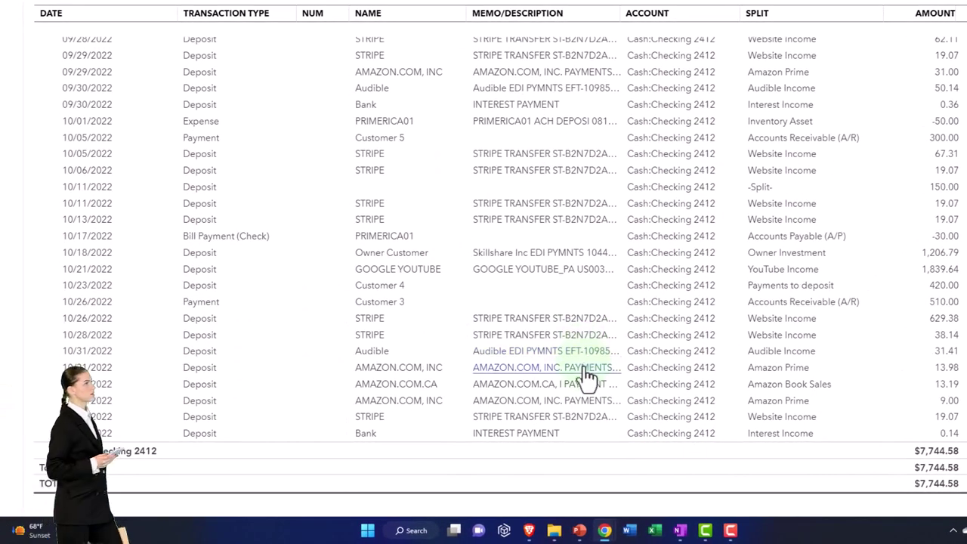
{"action": "scroll", "coordinate": [902, 410], "scroll_direction": "up", "scroll_amount": 3}
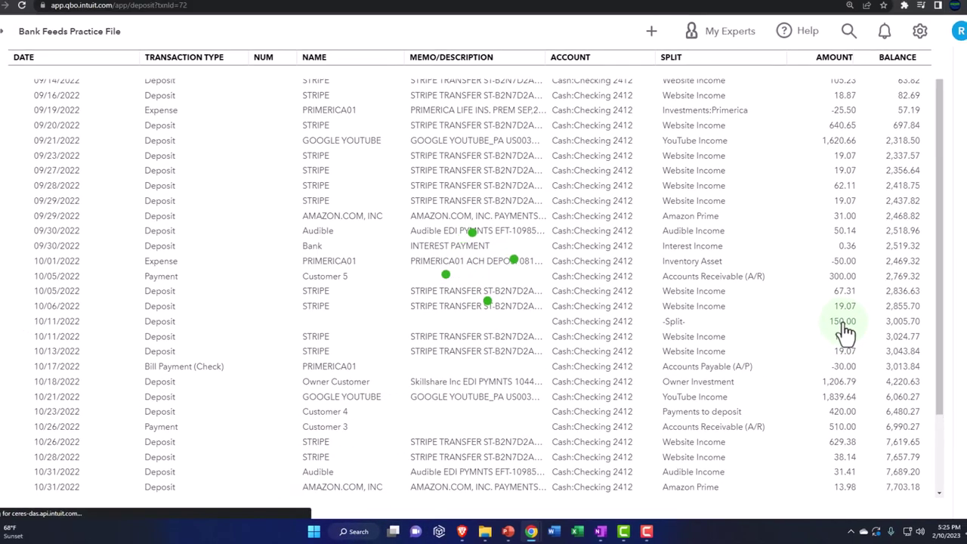
{"action": "left_click", "coordinate": [851, 316]}
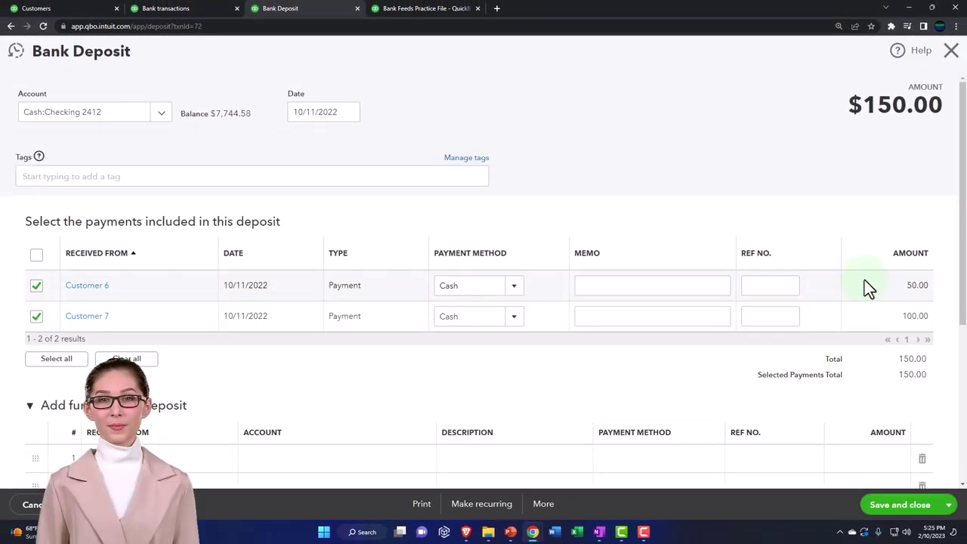
{"action": "left_click", "coordinate": [951, 50]}
Return to the Balance Sheet and examine the Checking 2412, Accounts Receivable and Payments to deposit balances
{"action": "scroll", "coordinate": [9, 213], "scroll_direction": "down", "scroll_amount": 3}
{"action": "scroll", "coordinate": [9, 214], "scroll_direction": "up", "scroll_amount": 5}
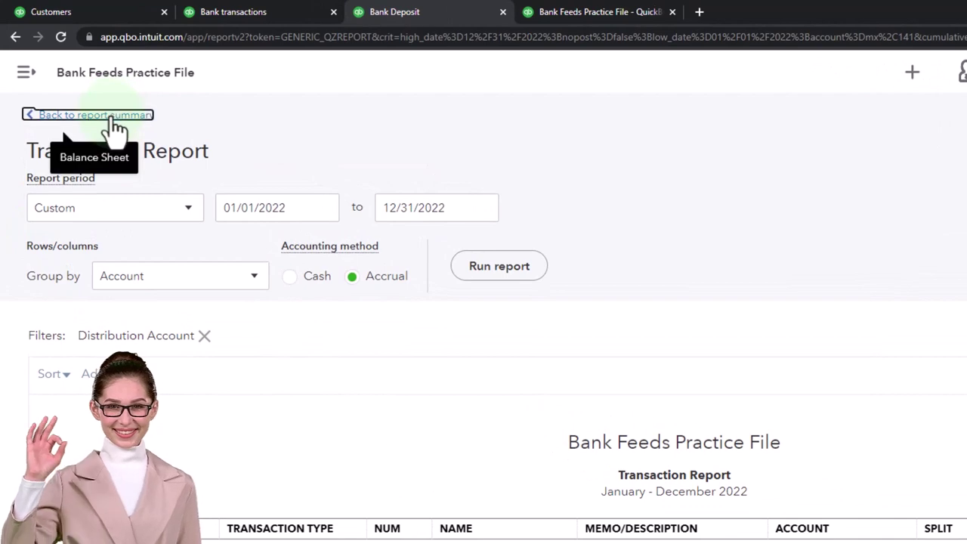
{"action": "left_click", "coordinate": [111, 121]}
{"action": "scroll", "coordinate": [154, 286], "scroll_direction": "down", "scroll_amount": 3}
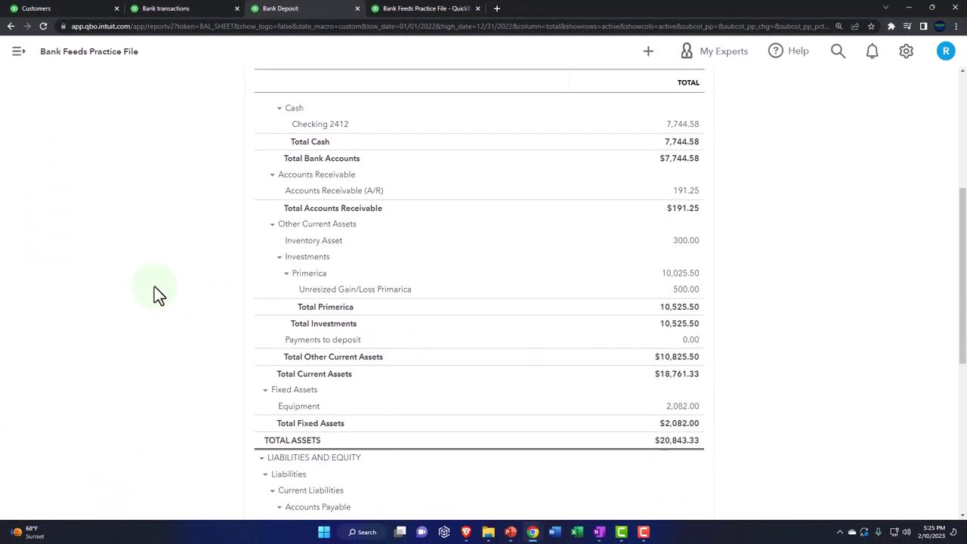
{"action": "key", "text": "ctrl+plus"}
{"action": "key", "text": "ctrl+plus"}
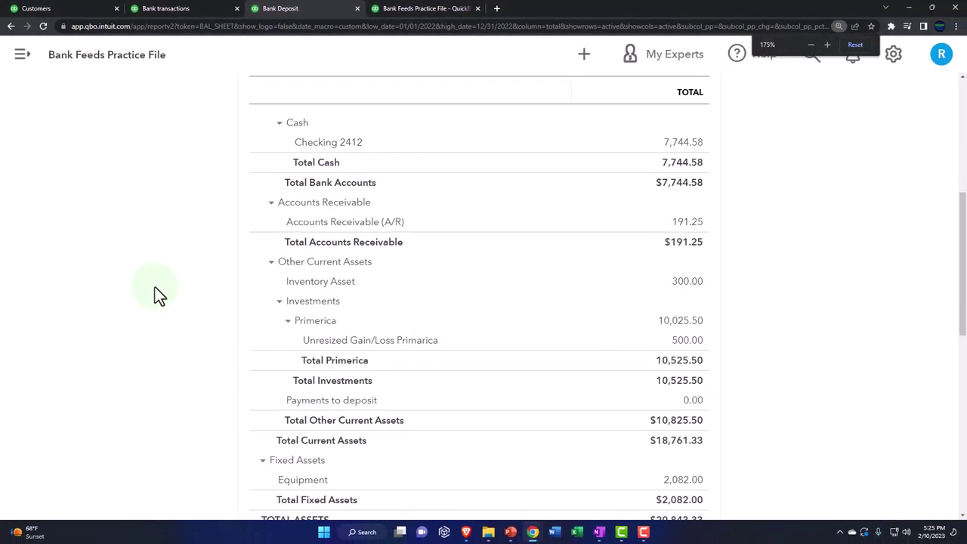
{"action": "scroll", "coordinate": [151, 283], "scroll_direction": "up", "scroll_amount": 2}
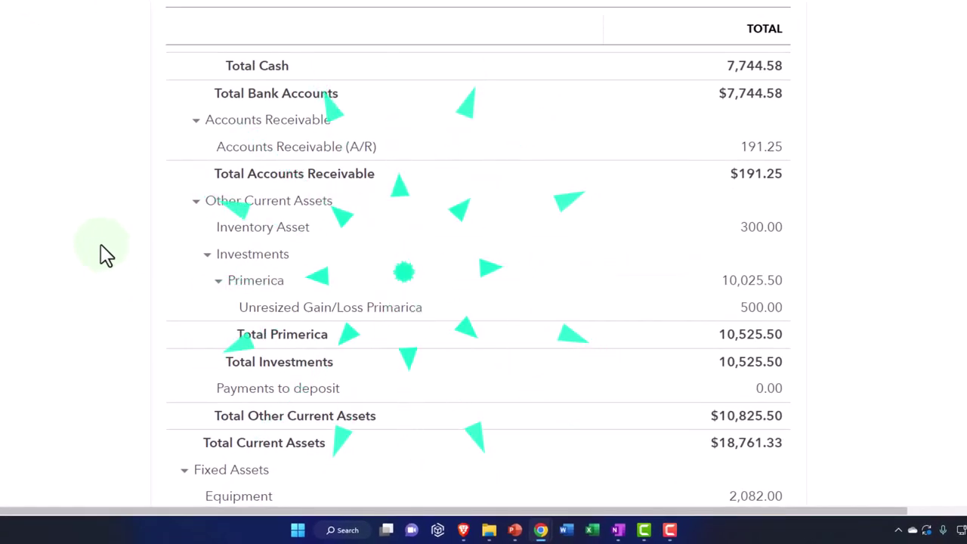
Review the transactions behind the Balance Sheet's Payments to deposit amount, and go back to the Balance Sheet
{"action": "left_click", "coordinate": [767, 400]}
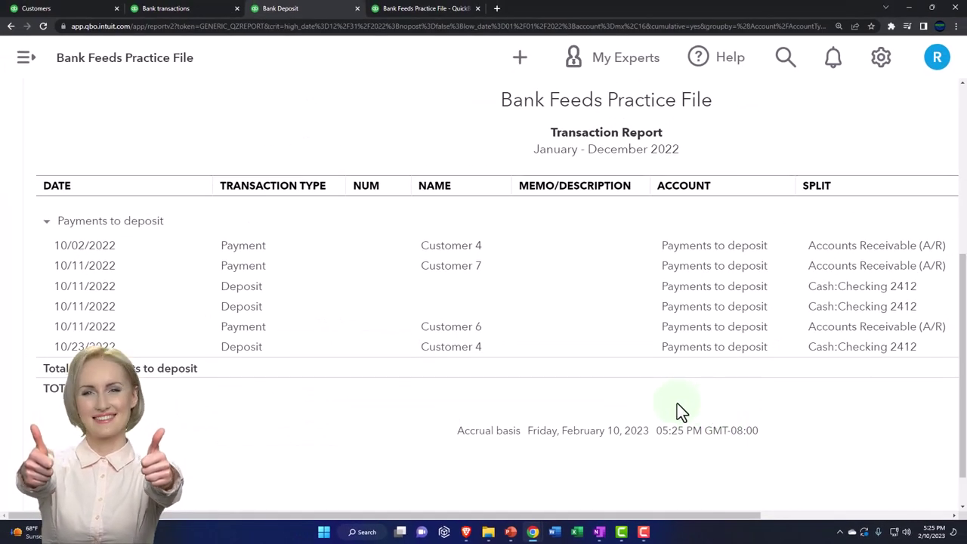
{"action": "key", "text": "ctrl+minus"}
{"action": "key", "text": "ctrl+minus"}
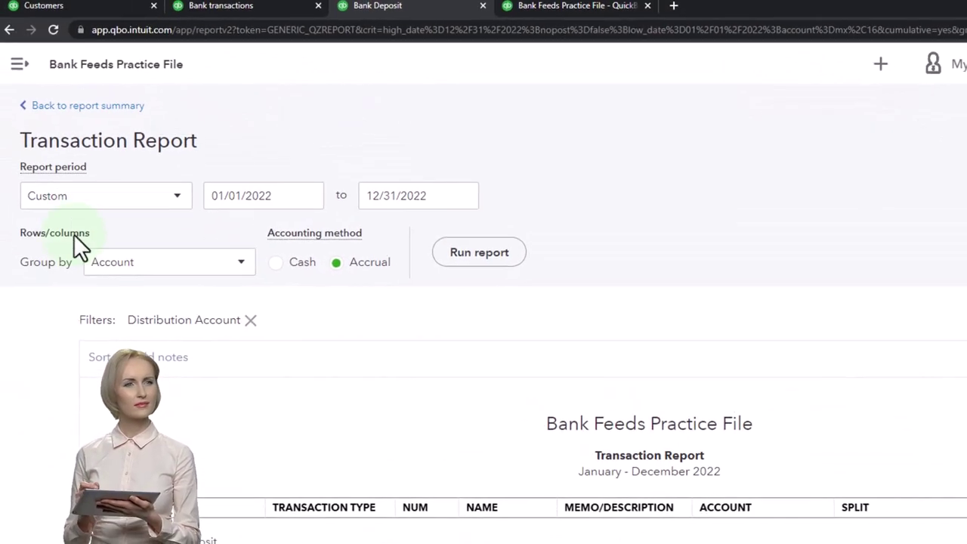
{"action": "left_click", "coordinate": [89, 117]}
{"action": "scroll", "coordinate": [98, 188], "scroll_direction": "down", "scroll_amount": 10}
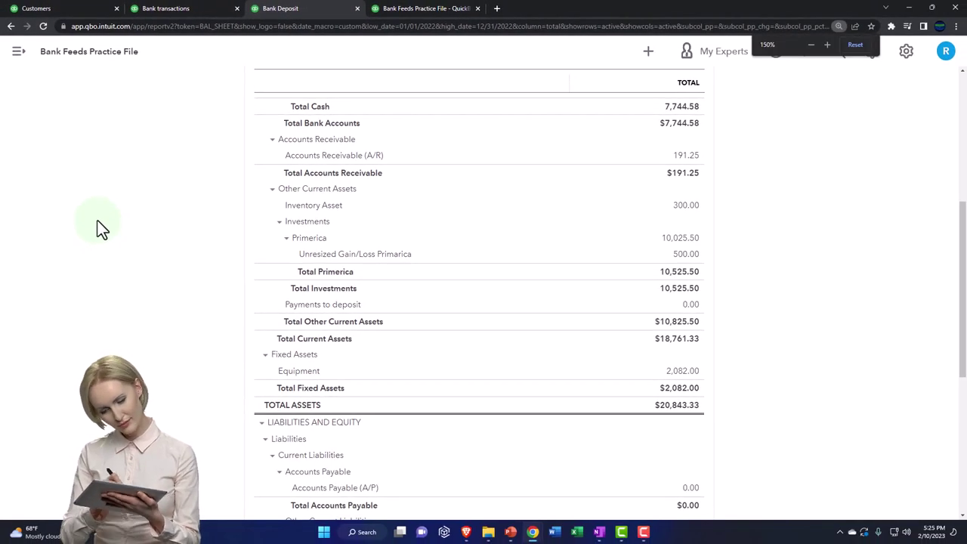
{"action": "key", "text": "ctrl+plus"}
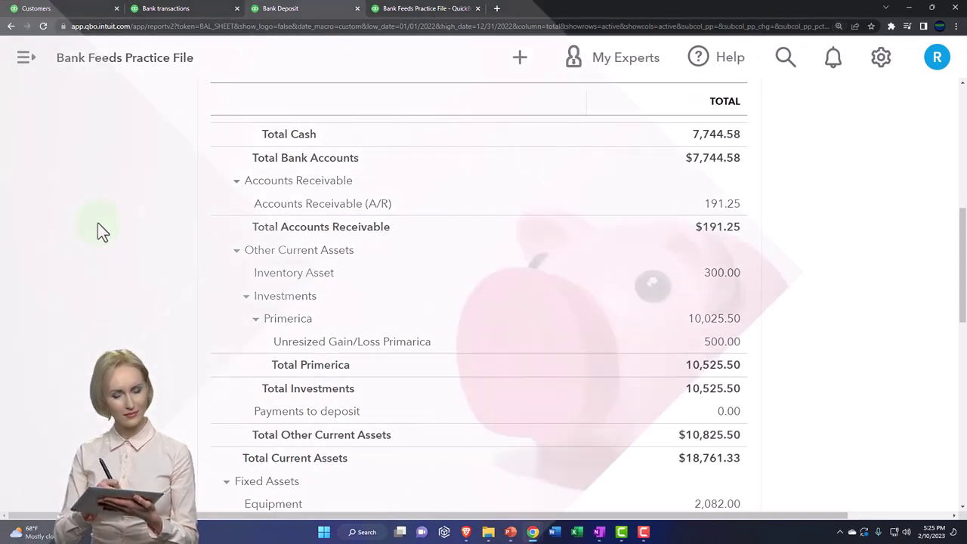
Reload the bank transactions page and show its For review list with the navigation menu collapsed
{"action": "left_click", "coordinate": [165, 12]}
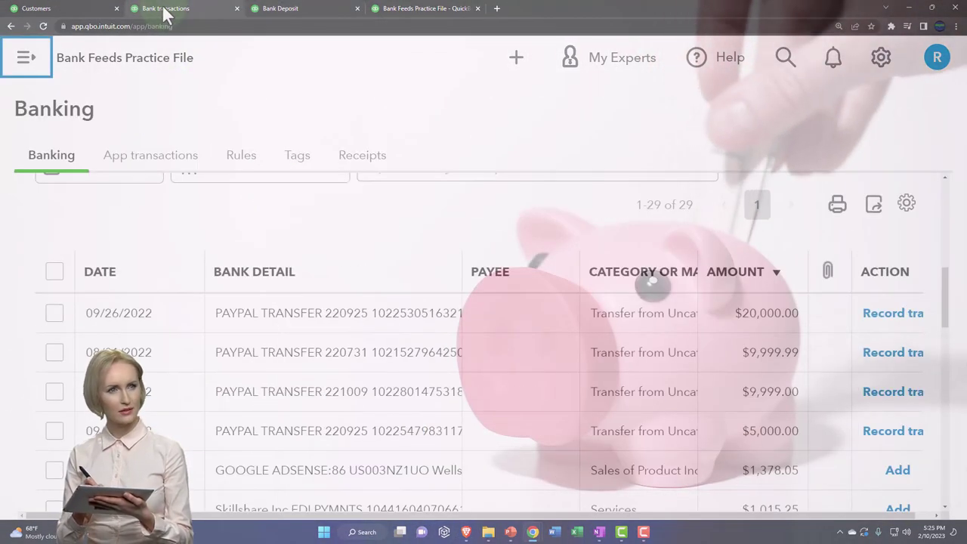
{"action": "key", "text": "ctrl+minus"}
{"action": "key", "text": "ctrl+minus"}
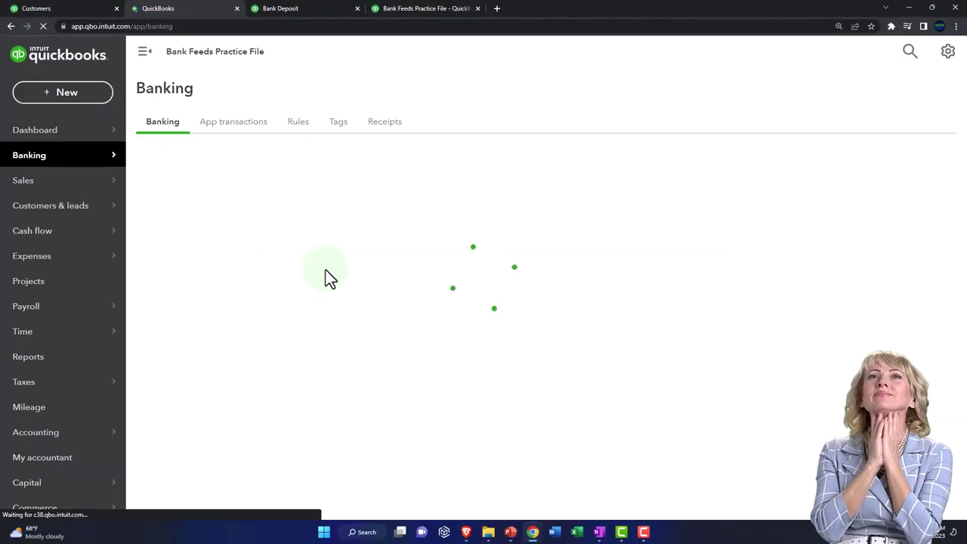
{"action": "left_click", "coordinate": [144, 53]}
{"action": "scroll", "coordinate": [323, 355], "scroll_direction": "down", "scroll_amount": 1}
{"action": "scroll", "coordinate": [323, 351], "scroll_direction": "down", "scroll_amount": 5}
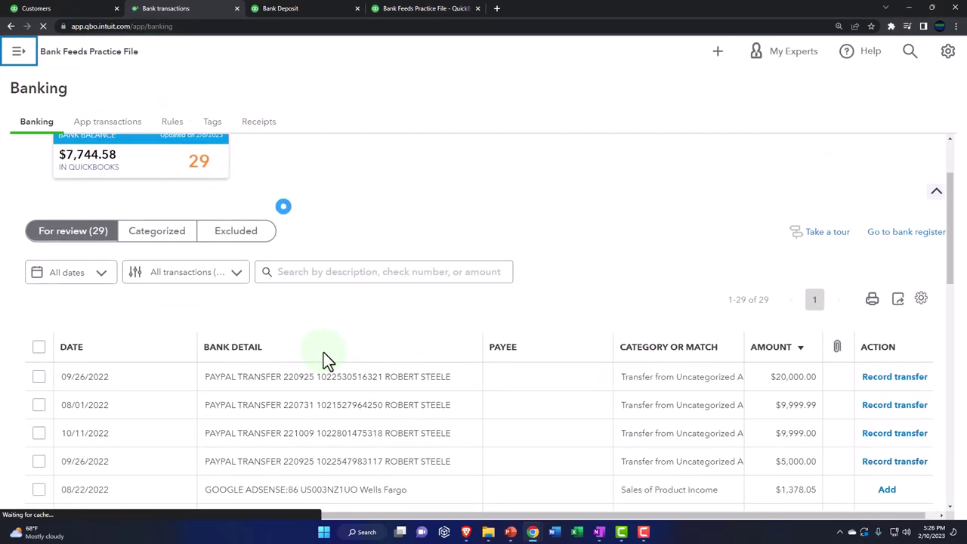
Match the 10/21/2022 bank feed deposit to the recorded $150.00 deposit dated 10/11/2022
{"action": "scroll", "coordinate": [324, 361], "scroll_direction": "down", "scroll_amount": 1}
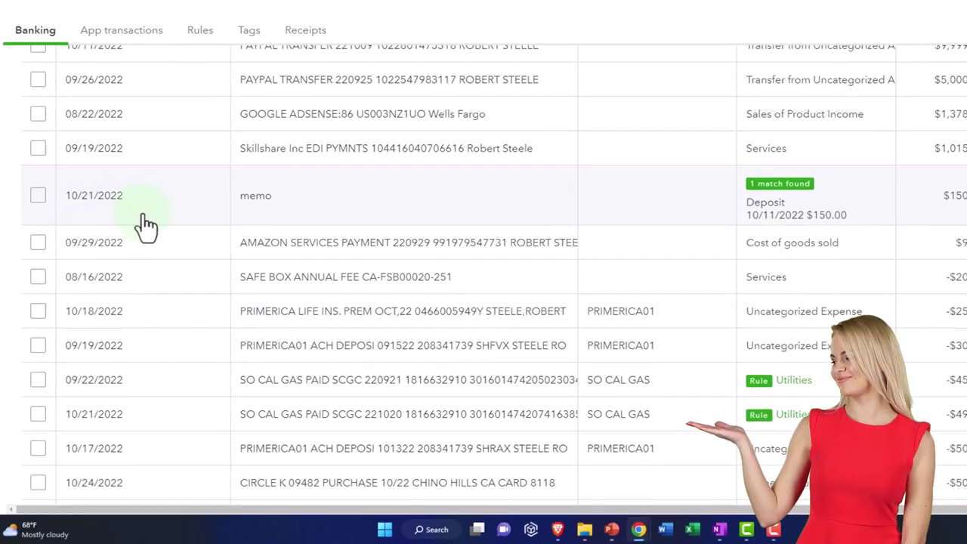
{"action": "left_click", "coordinate": [286, 211]}
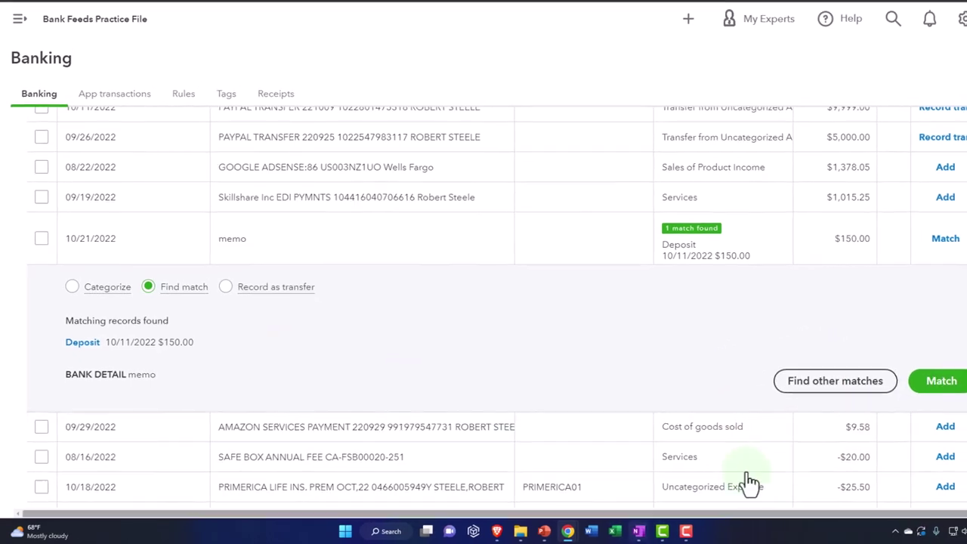
{"action": "left_click", "coordinate": [891, 390]}
View the QuickBooks flowchart in OneNote, and return to the bank transactions in the browser
{"action": "left_click", "coordinate": [599, 533]}
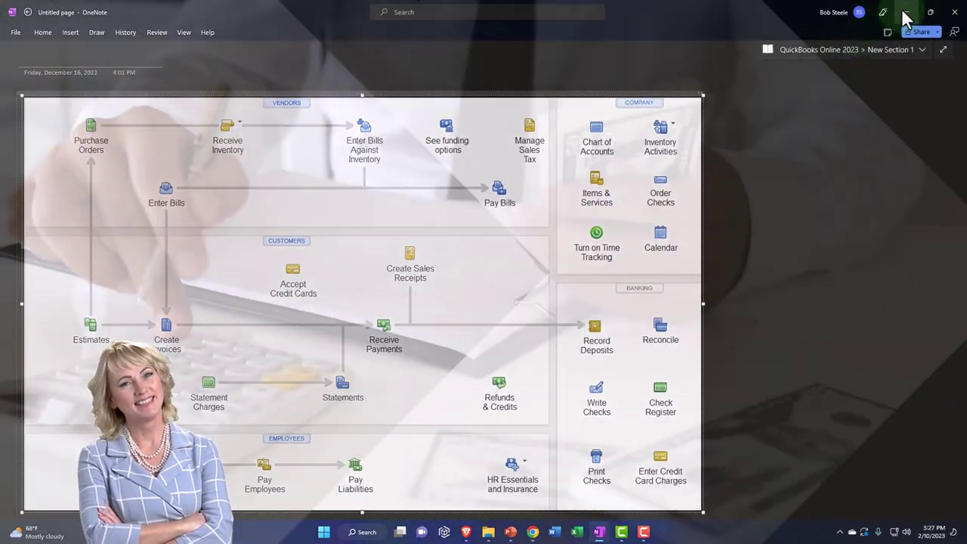
{"action": "left_click", "coordinate": [904, 13]}
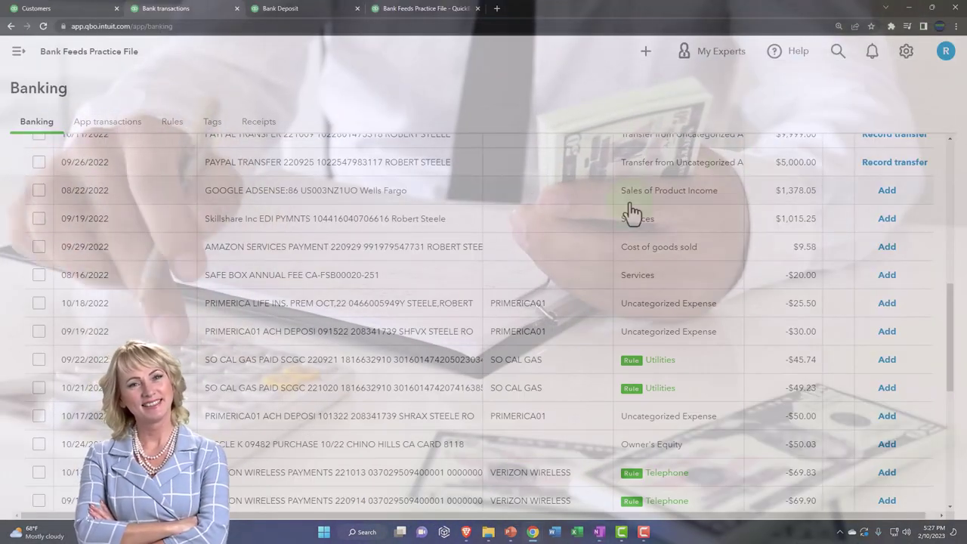